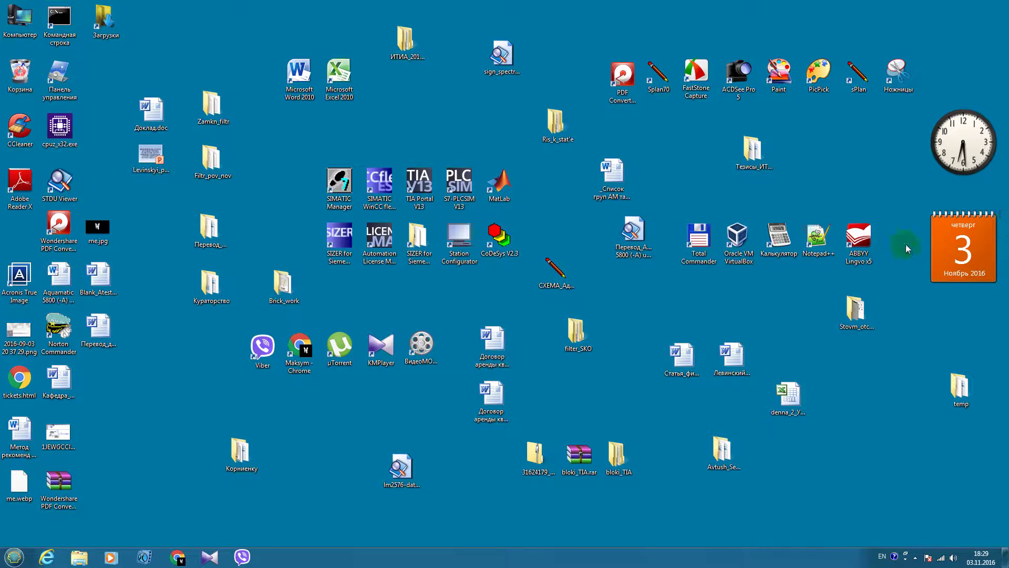
- Launch WinCC flexible and create an empty project for a WinCC flexible Runtime device
double_click(383, 181)
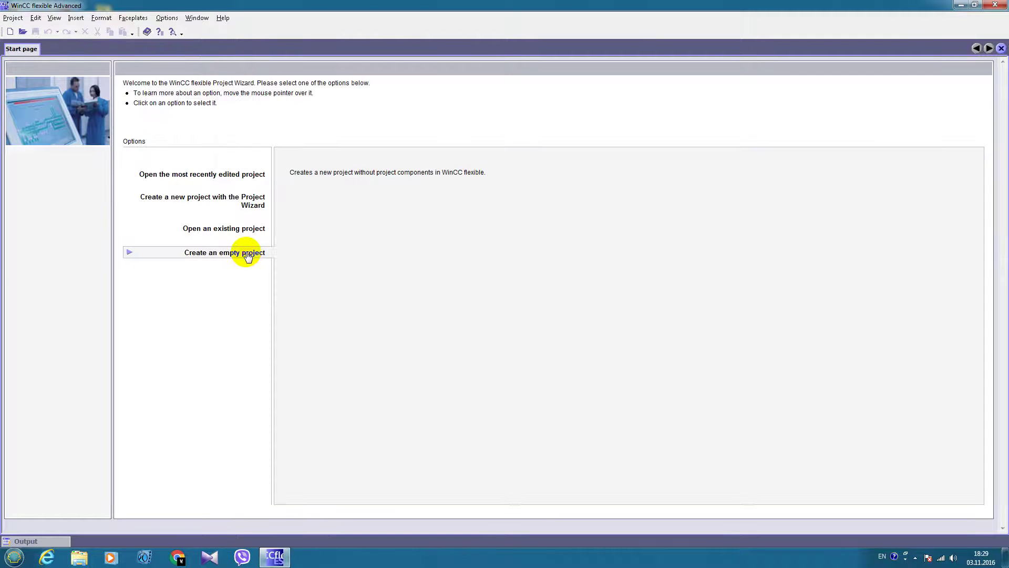
click(247, 254)
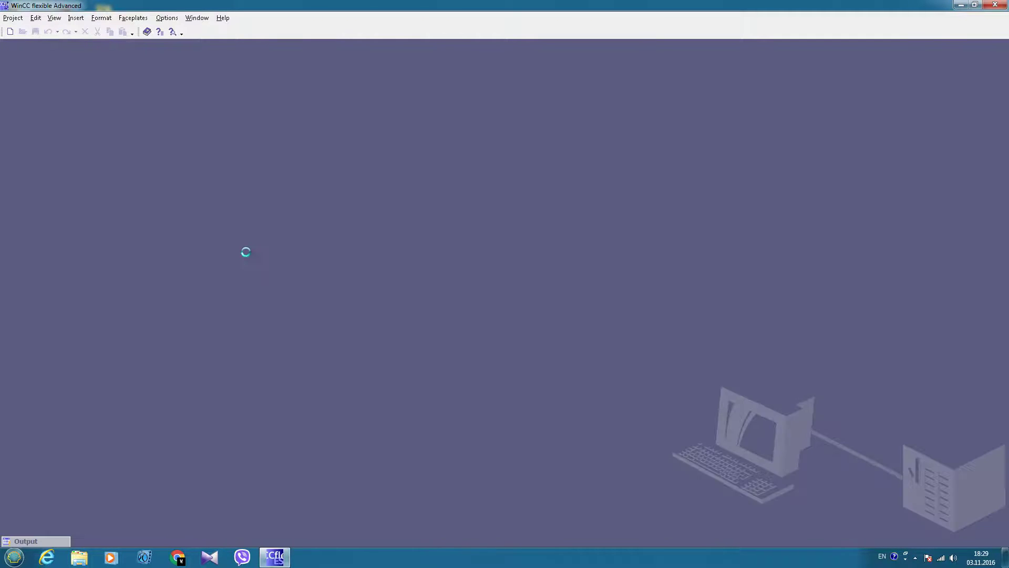
click(615, 369)
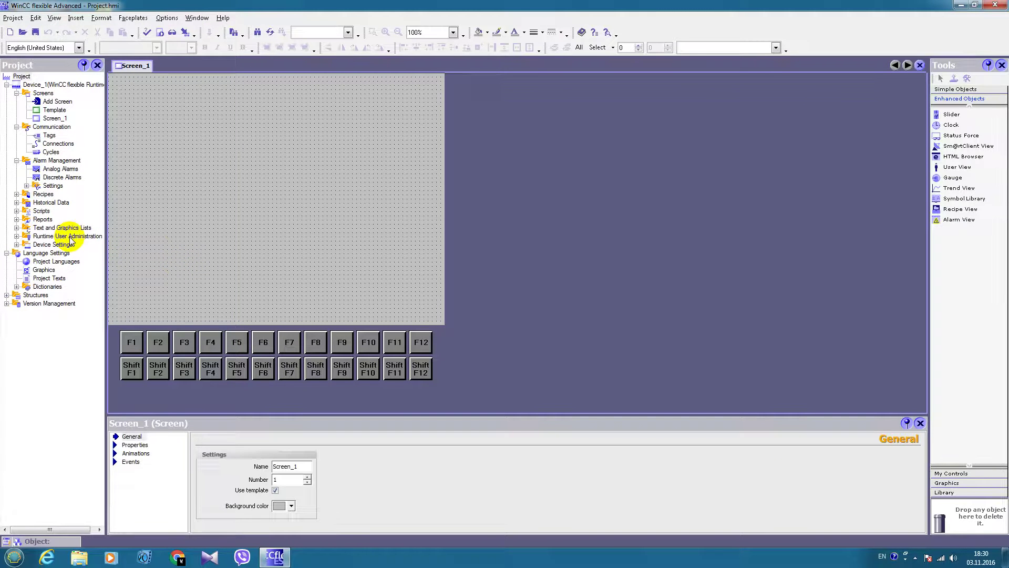
- Set the device resolution to 800x600 with full-screen mode off, then reopen Screen_1
double_click(53, 244)
click(62, 253)
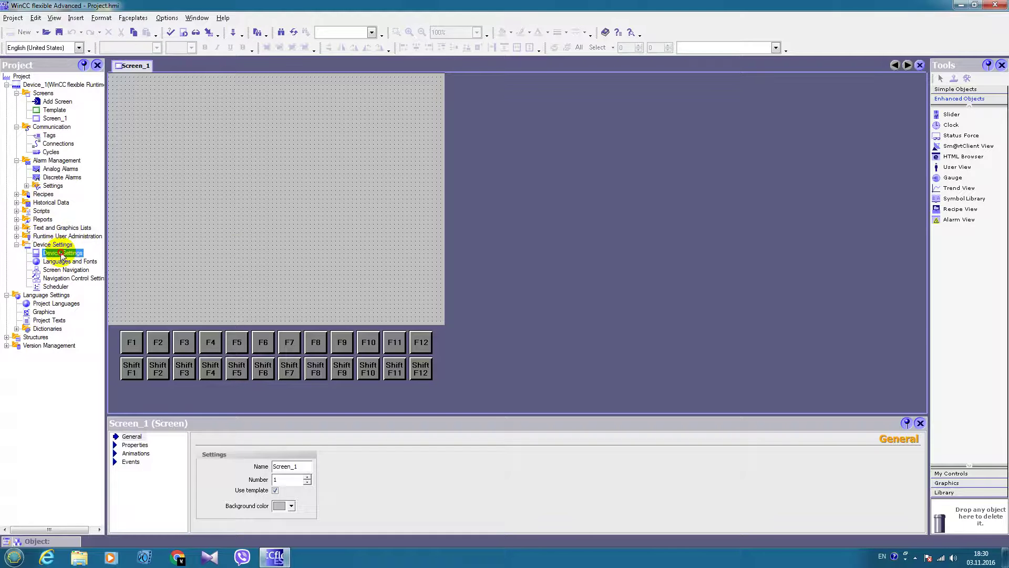
double_click(62, 253)
click(460, 145)
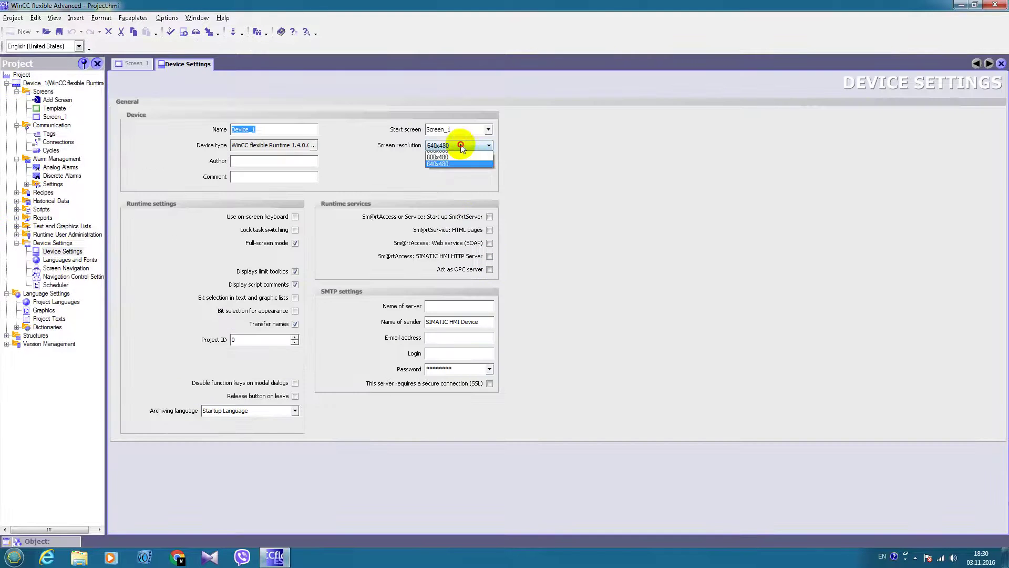
click(455, 227)
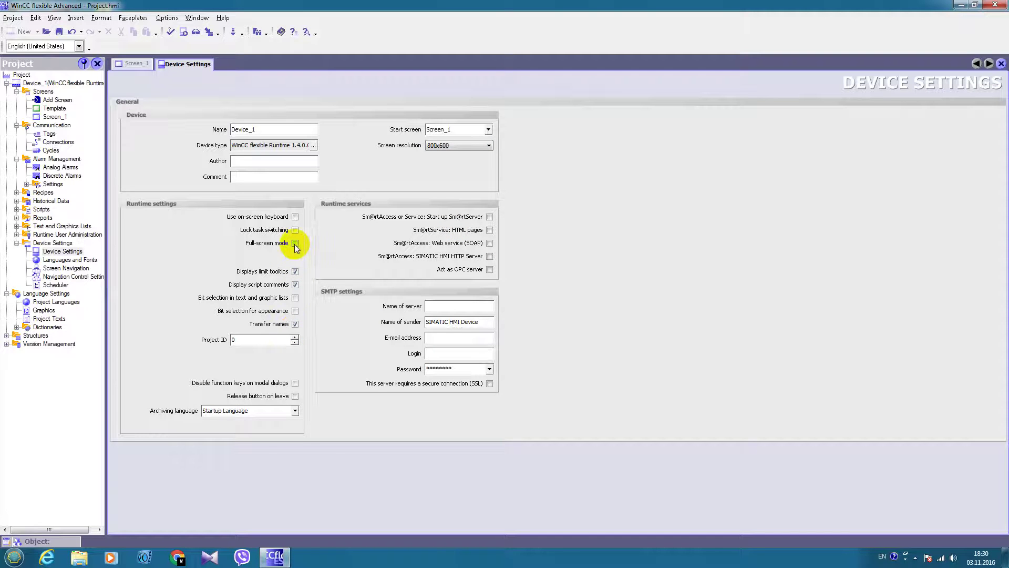
double_click(60, 117)
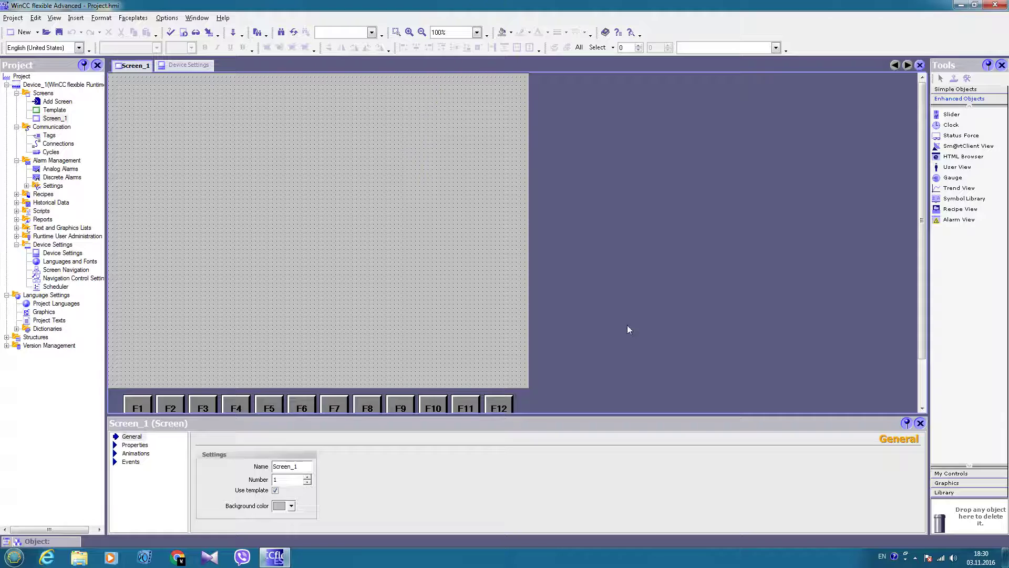
- Place an alarm view across the top of Screen_1
click(970, 210)
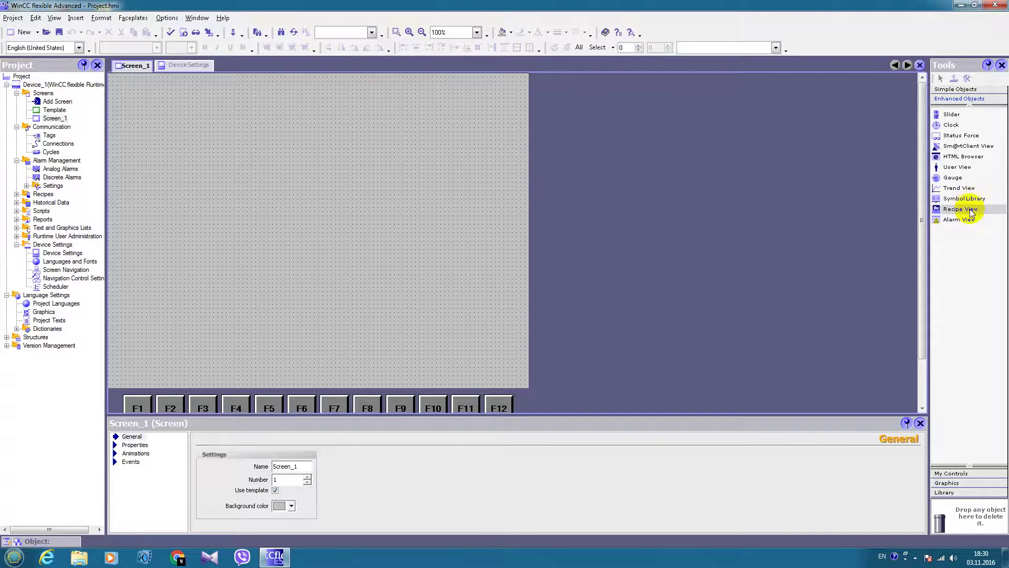
click(964, 220)
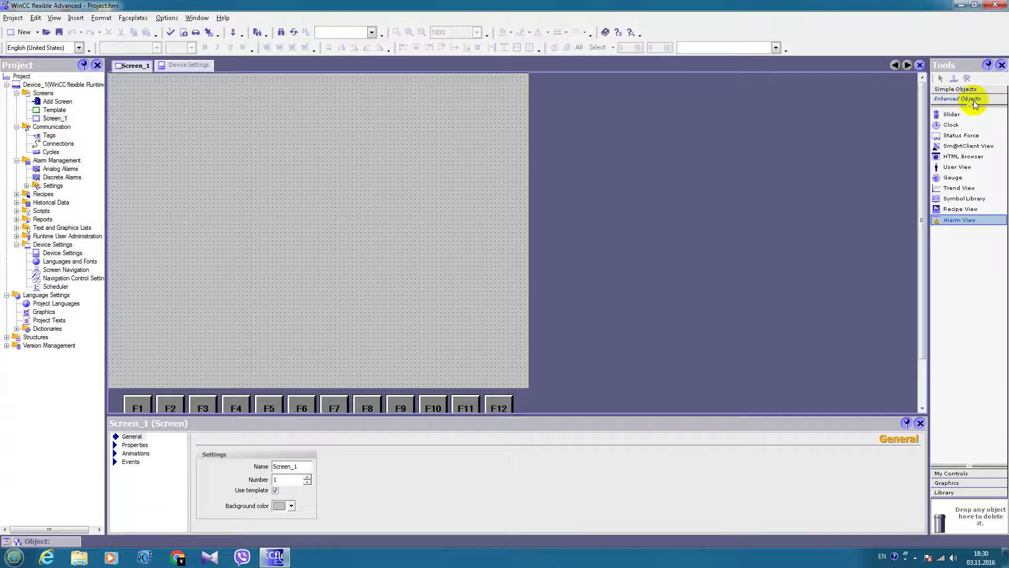
drag(180, 99, 180, 102)
drag(236, 124, 500, 227)
- Add a second alarm view below the first, resized to match its width
click(959, 220)
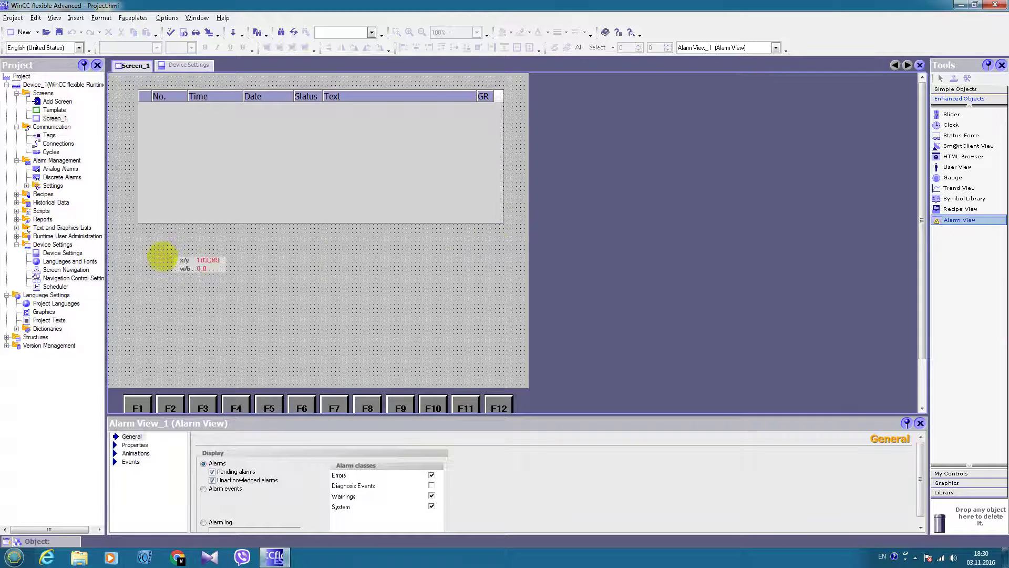
click(163, 257)
drag(221, 284, 170, 256)
drag(218, 288, 496, 363)
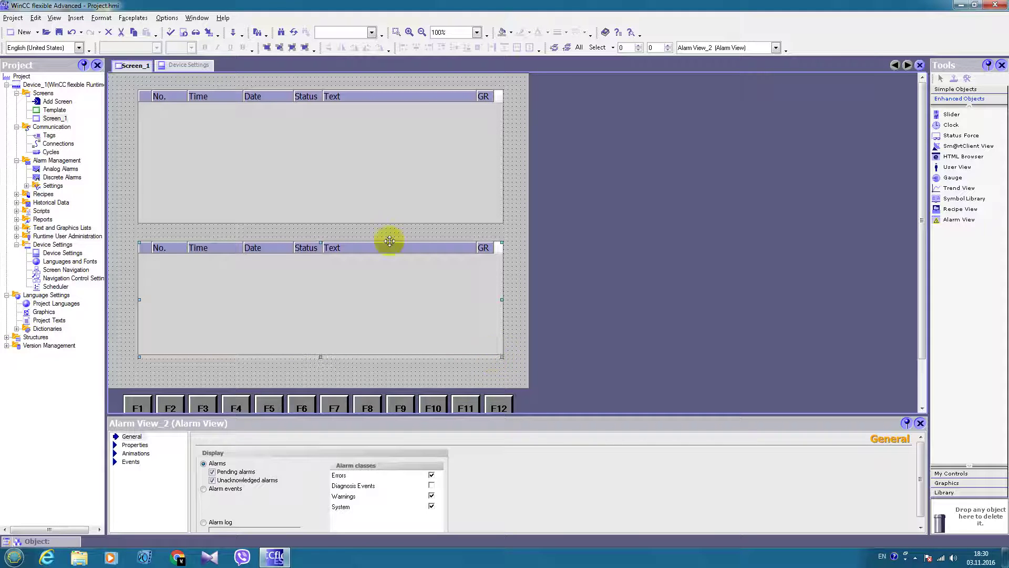
click(398, 169)
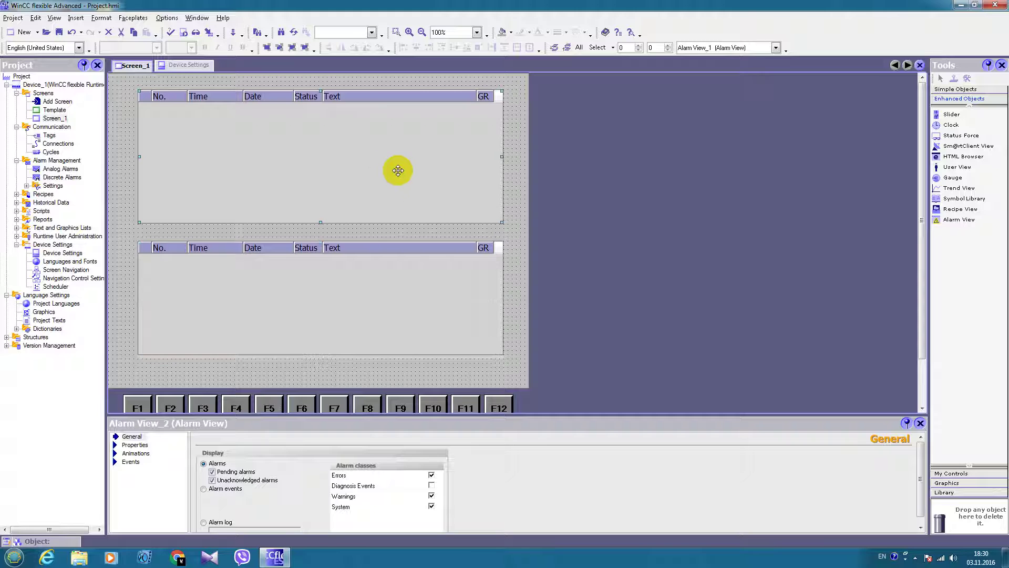
click(421, 303)
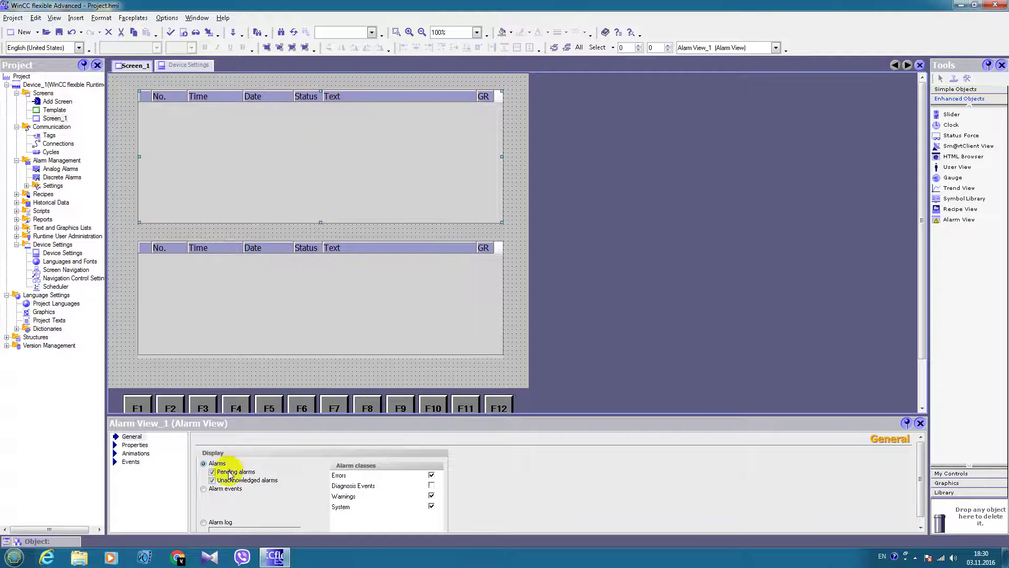
- Make the upper alarm view show only pending warnings, excluding unacknowledged, error and system alarms
click(212, 480)
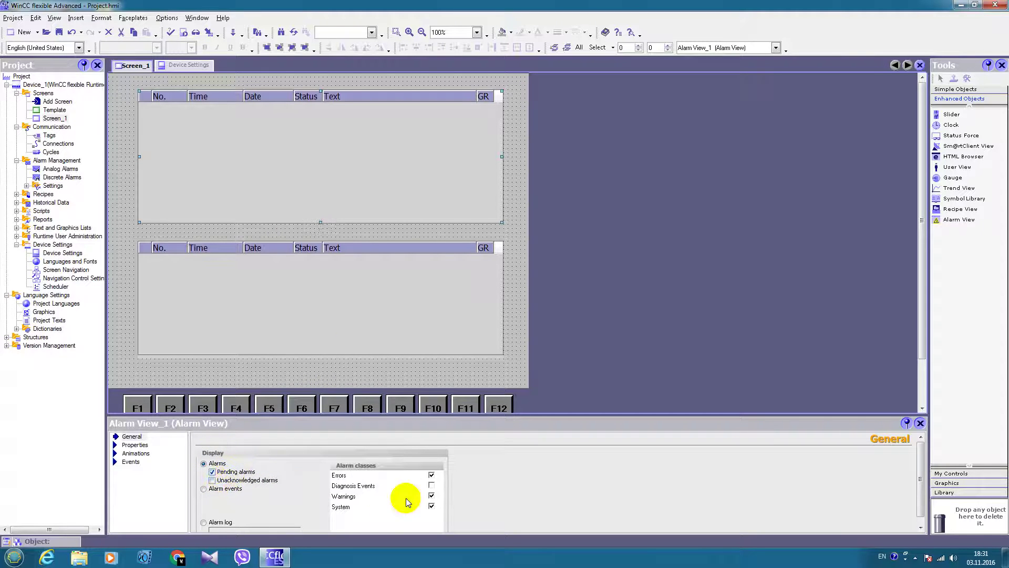
click(431, 475)
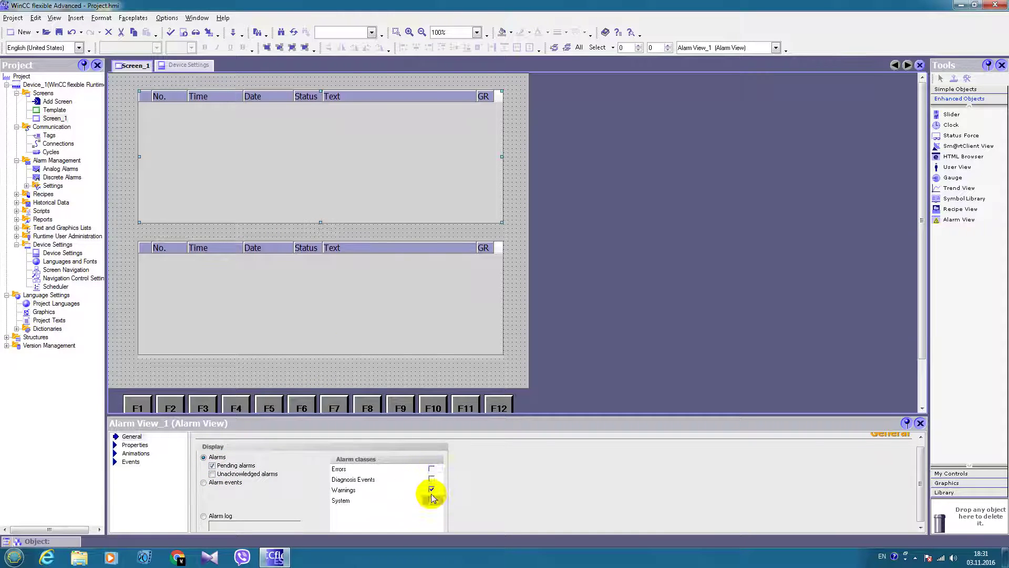
click(431, 500)
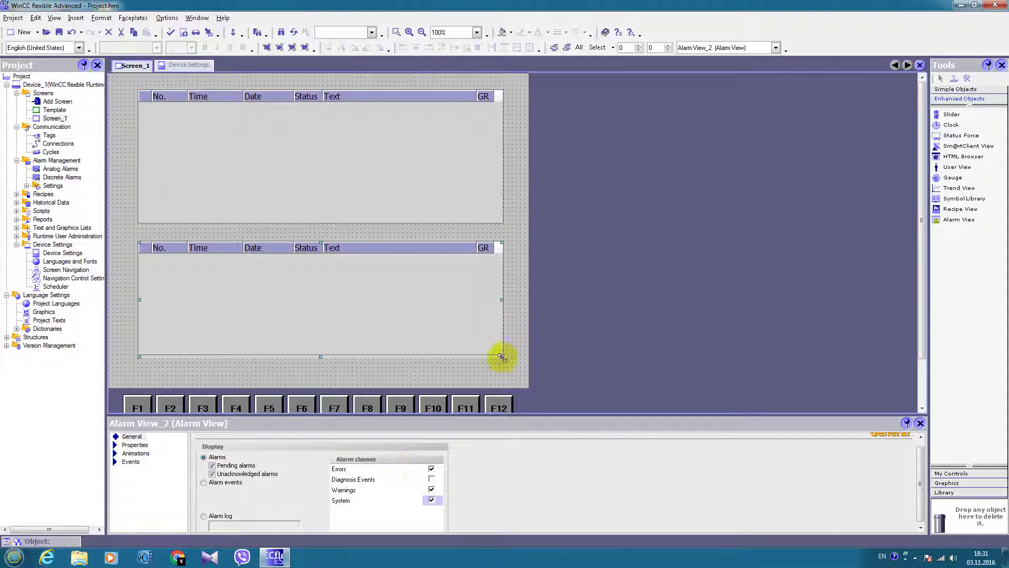
- Make the lower alarm view show only pending errors, nudging its size and position
drag(501, 357, 502, 364)
scroll(223, 473, up, 1)
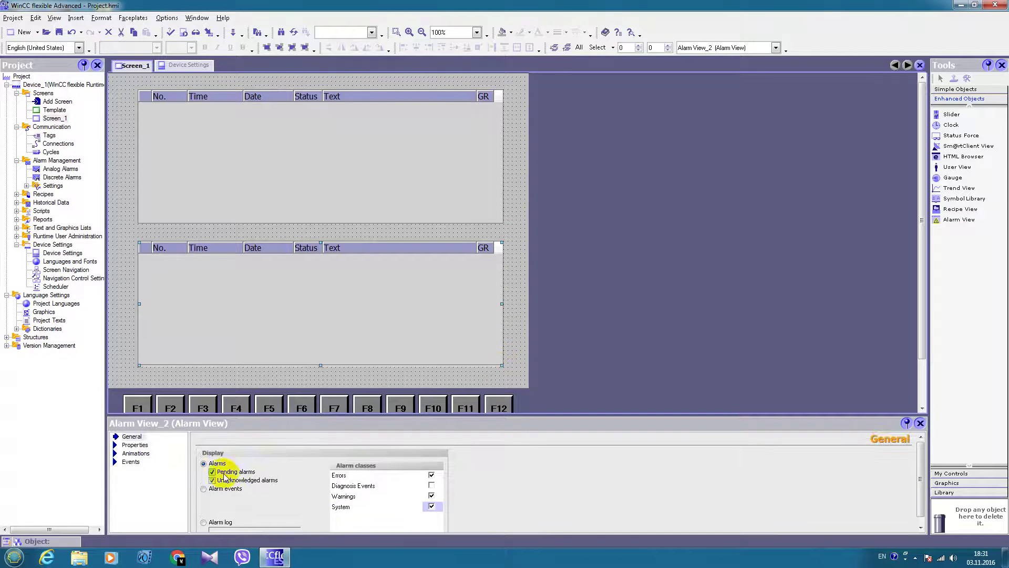
click(211, 480)
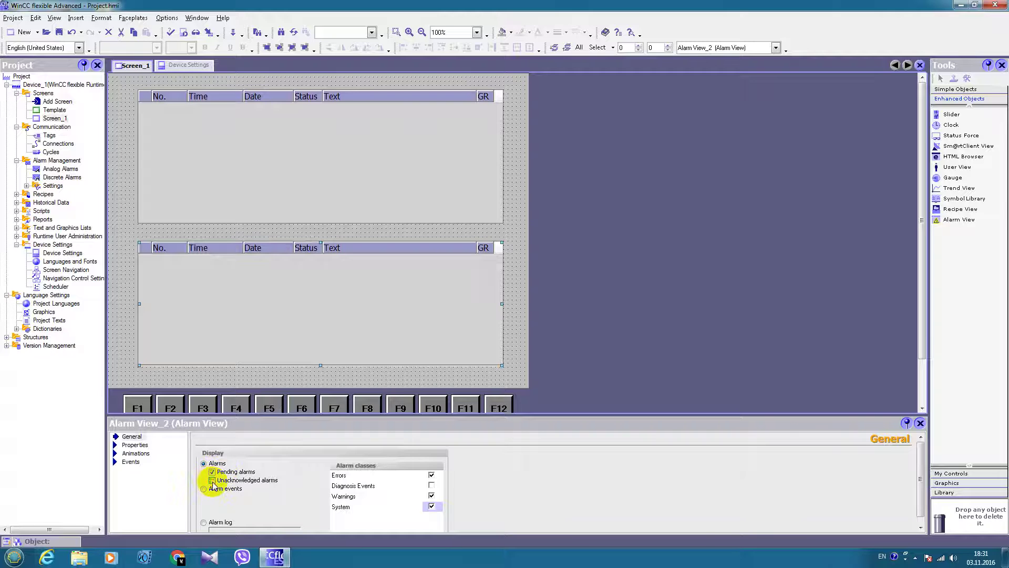
click(431, 506)
scroll(432, 505, down, 1)
click(431, 489)
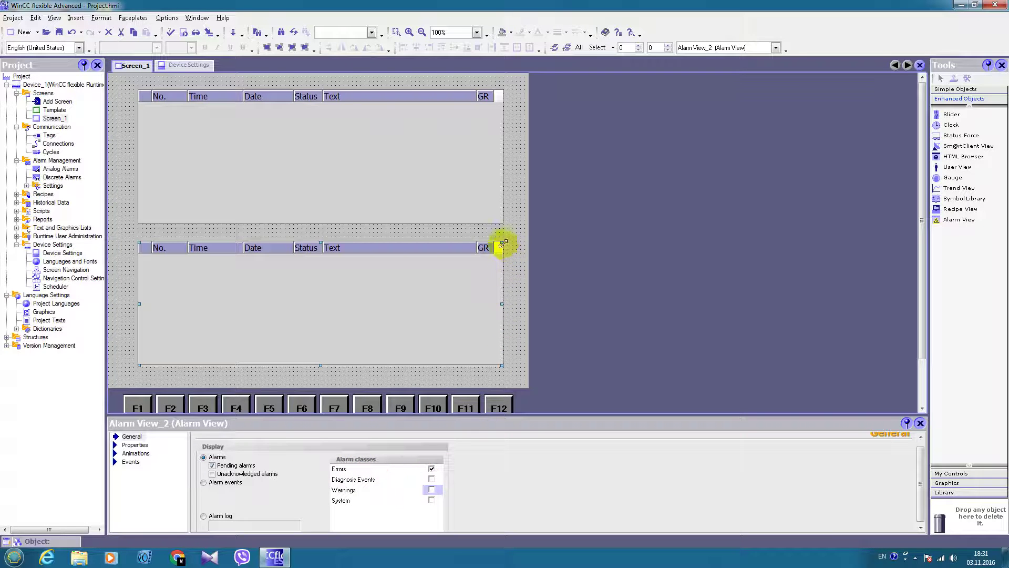
drag(504, 243, 500, 237)
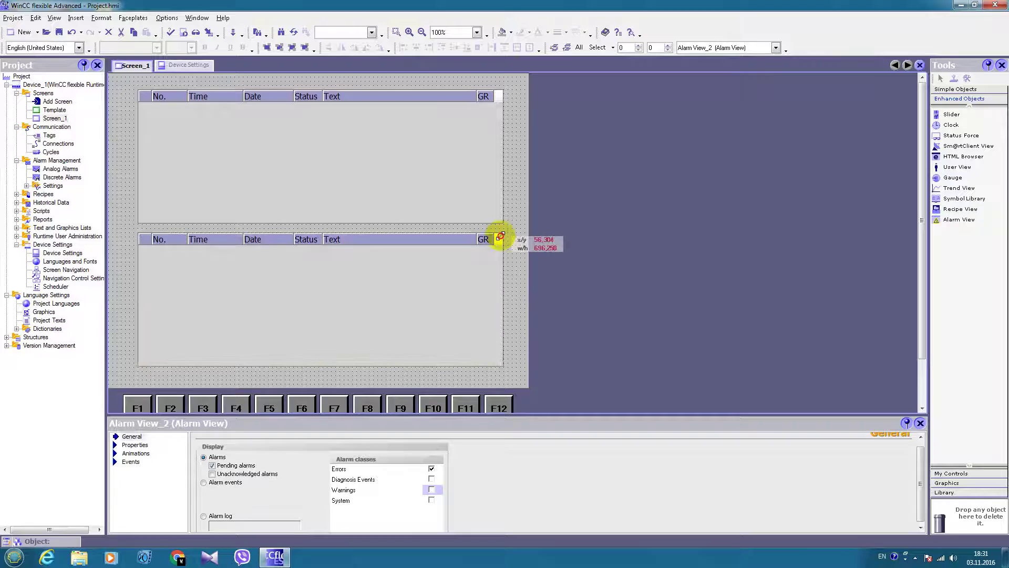
click(519, 213)
click(423, 217)
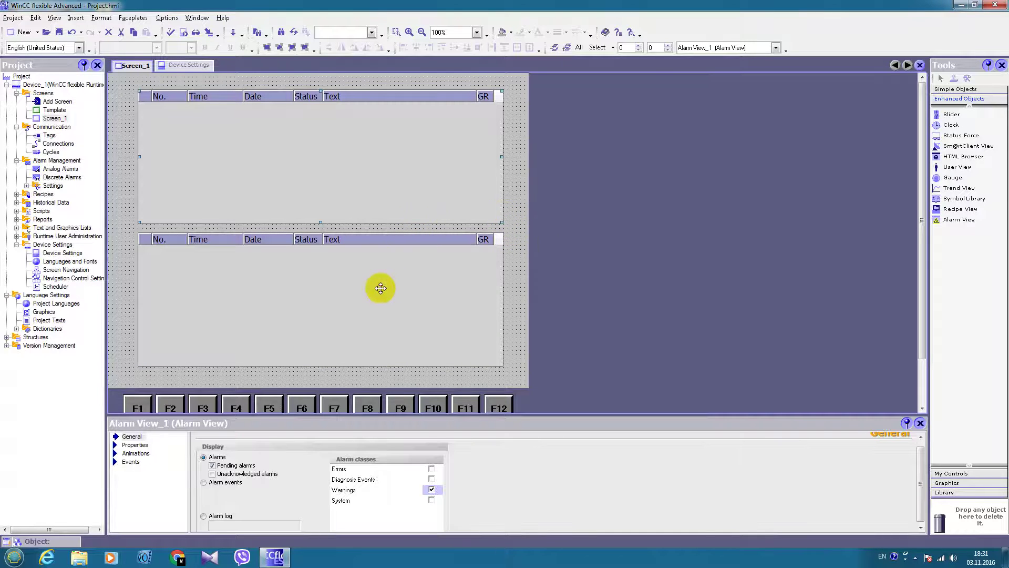
click(366, 299)
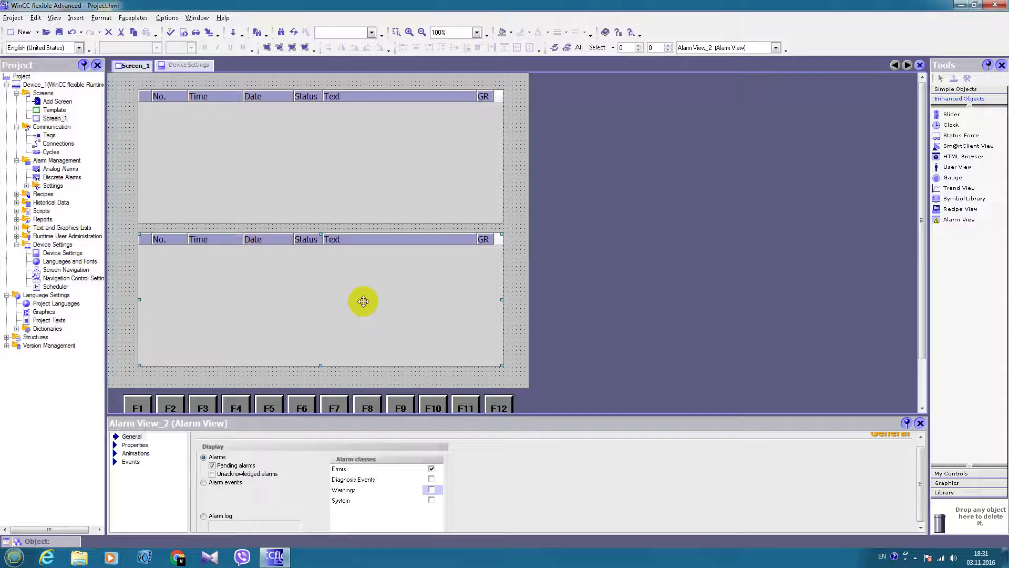
- In the Tags editor, add an internal tag named pump_status of type Int
double_click(49, 135)
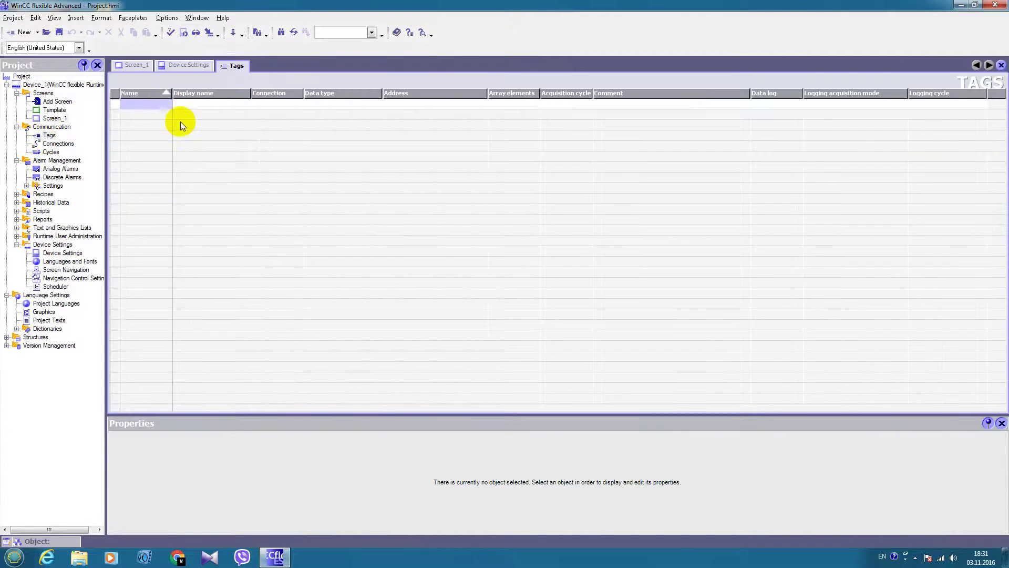
double_click(181, 123)
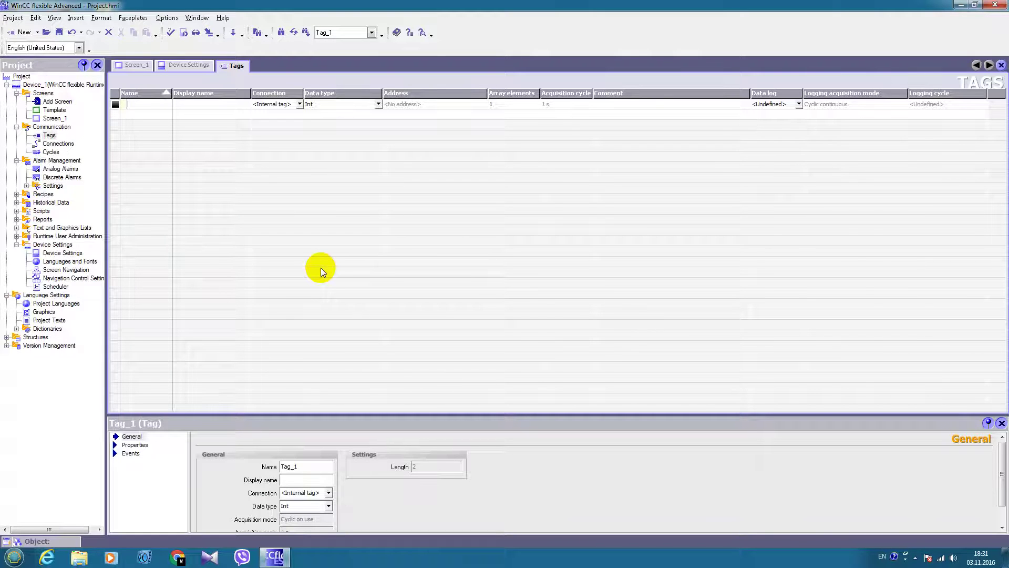
text(pump_status)
key(Return)
- Add a second internal tag named pressure with data type Float
double_click(189, 132)
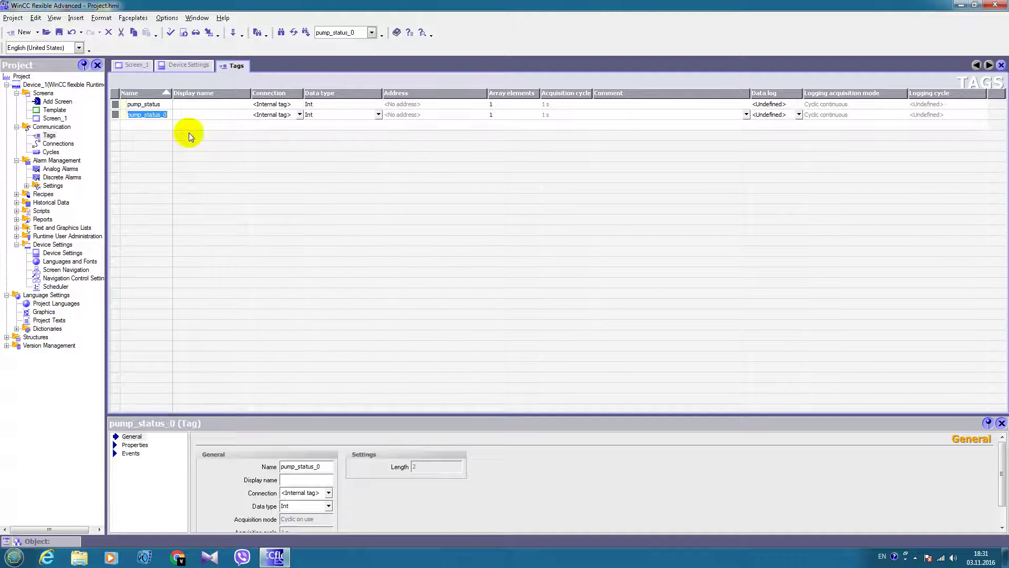
text(pressure)
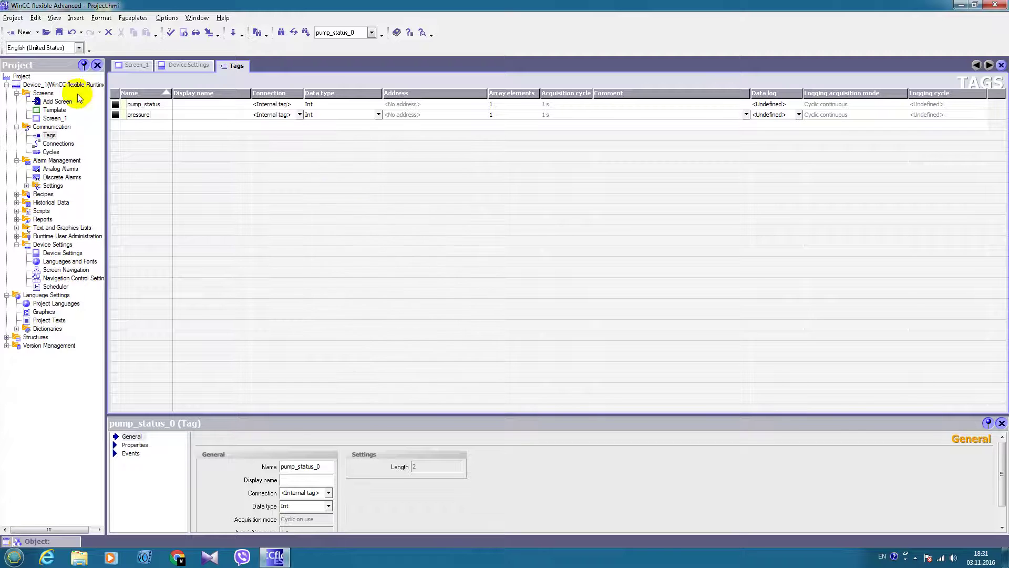
click(148, 104)
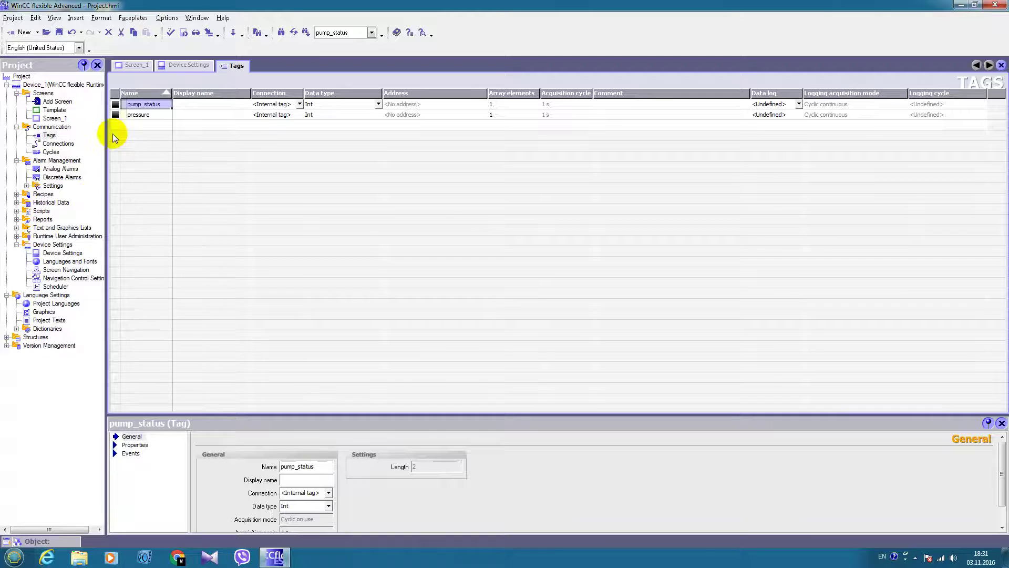
click(150, 116)
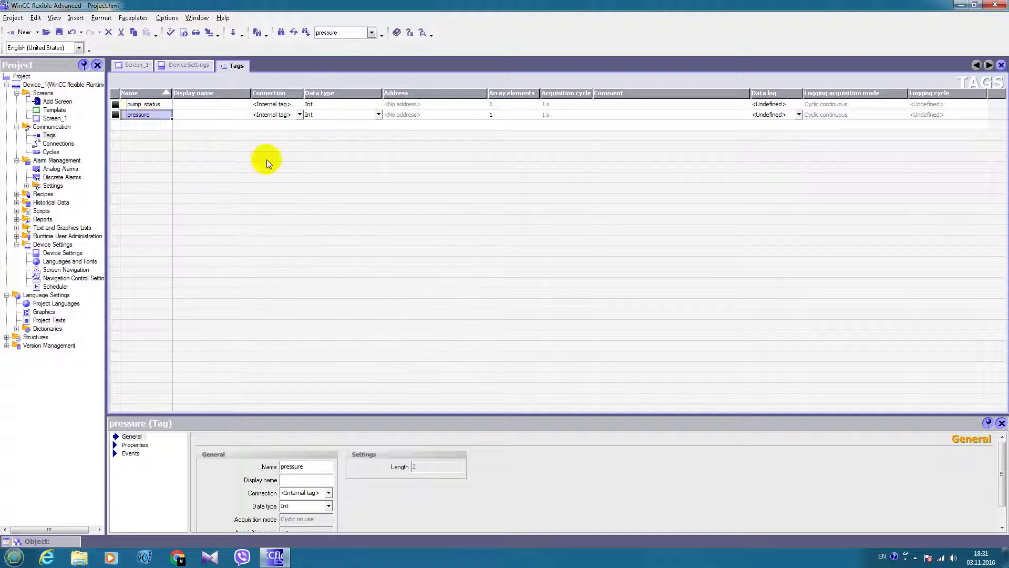
click(377, 115)
click(375, 112)
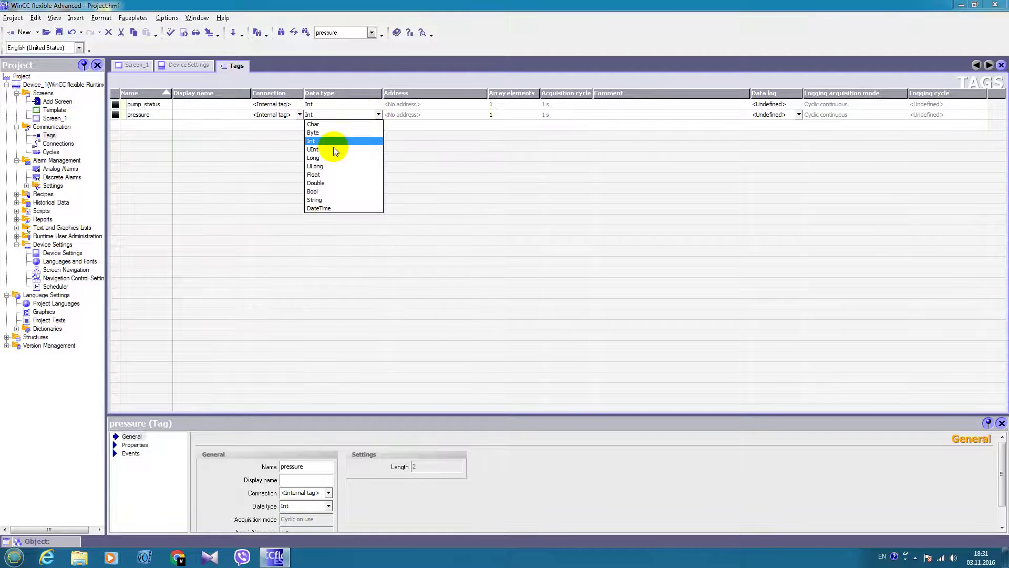
click(321, 175)
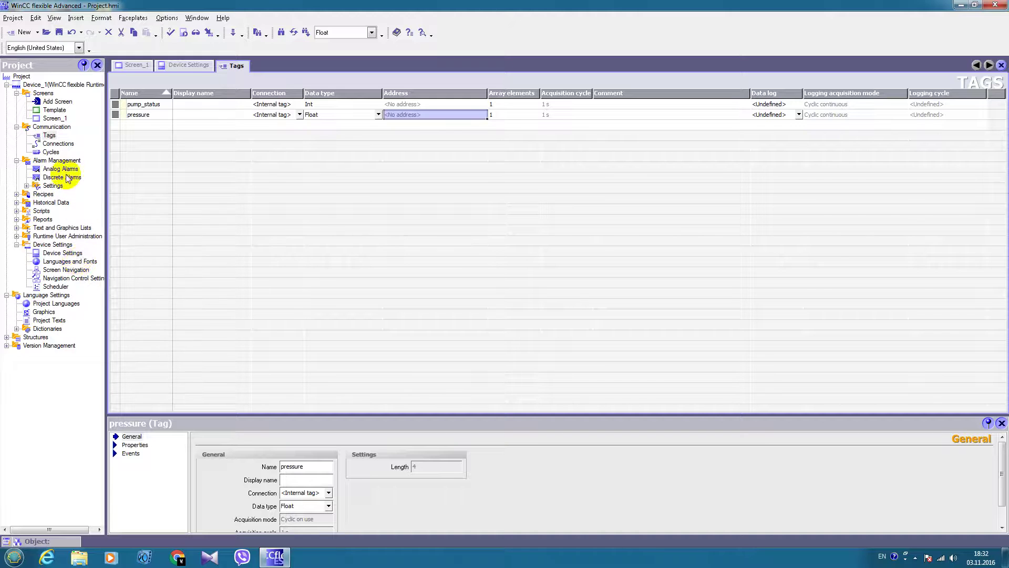
click(56, 160)
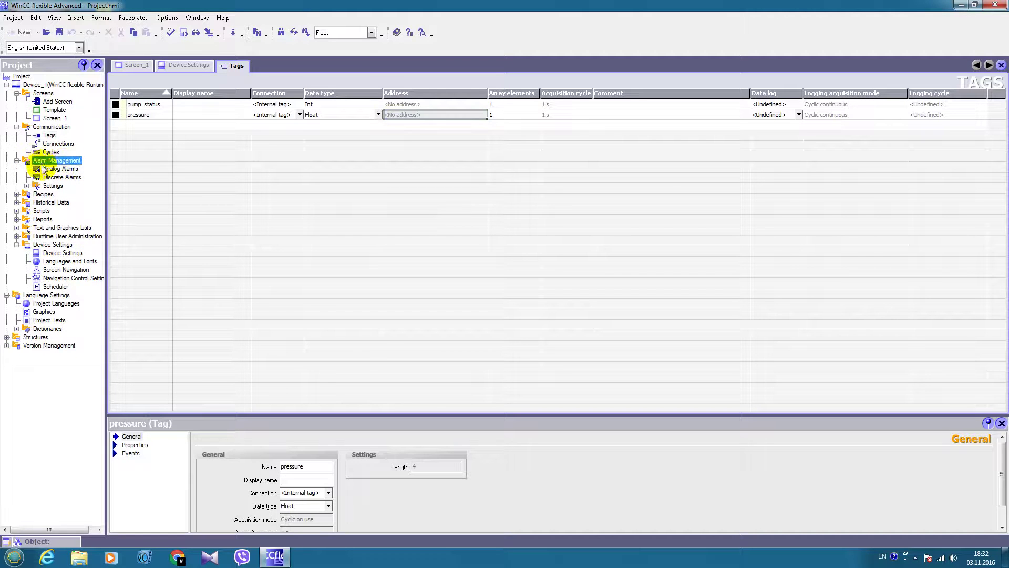
- Create three discrete alarms; make the first 'pump is turned on', Warnings, on pump_status bit 0
click(61, 177)
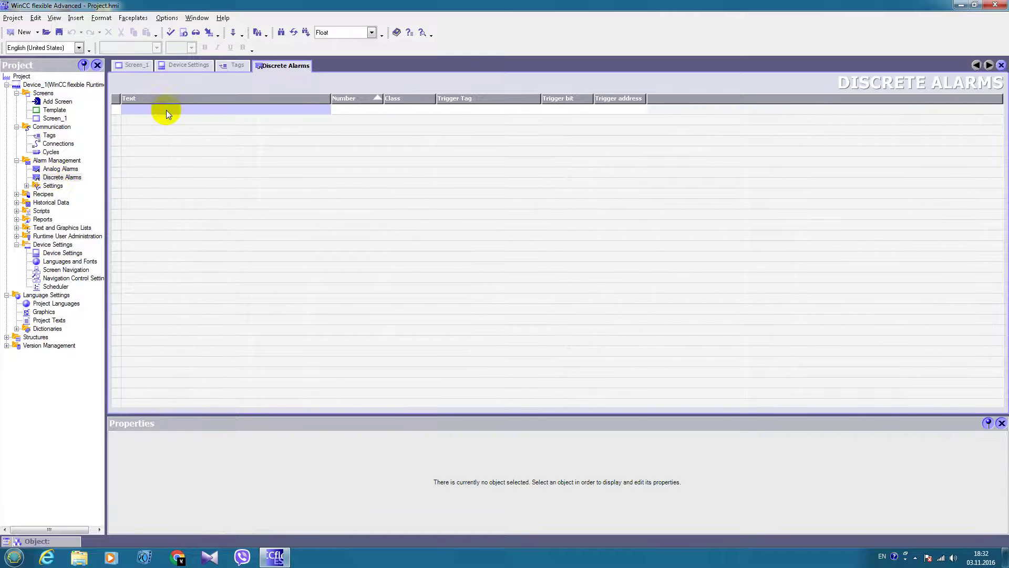
click(166, 109)
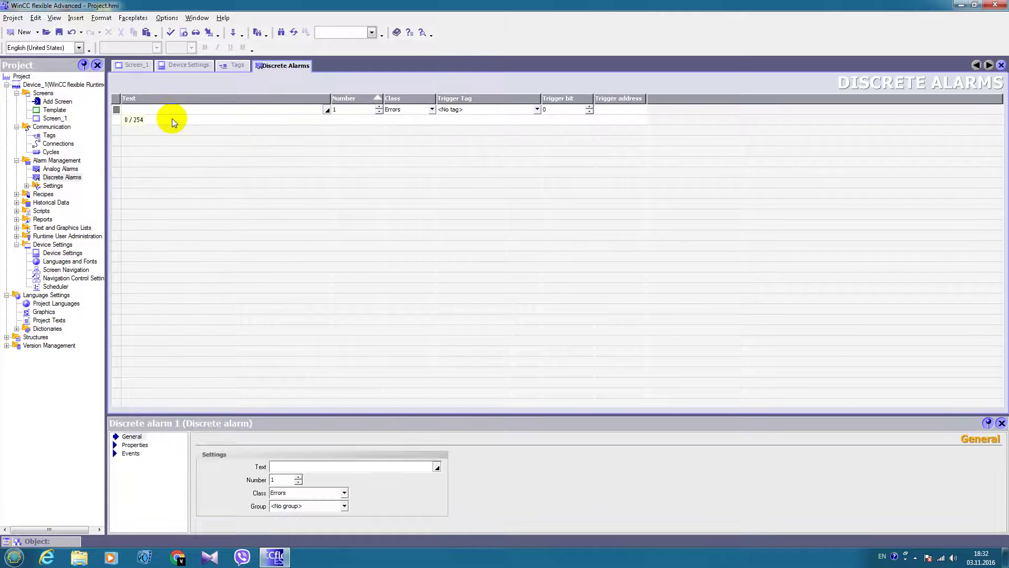
click(172, 118)
click(169, 129)
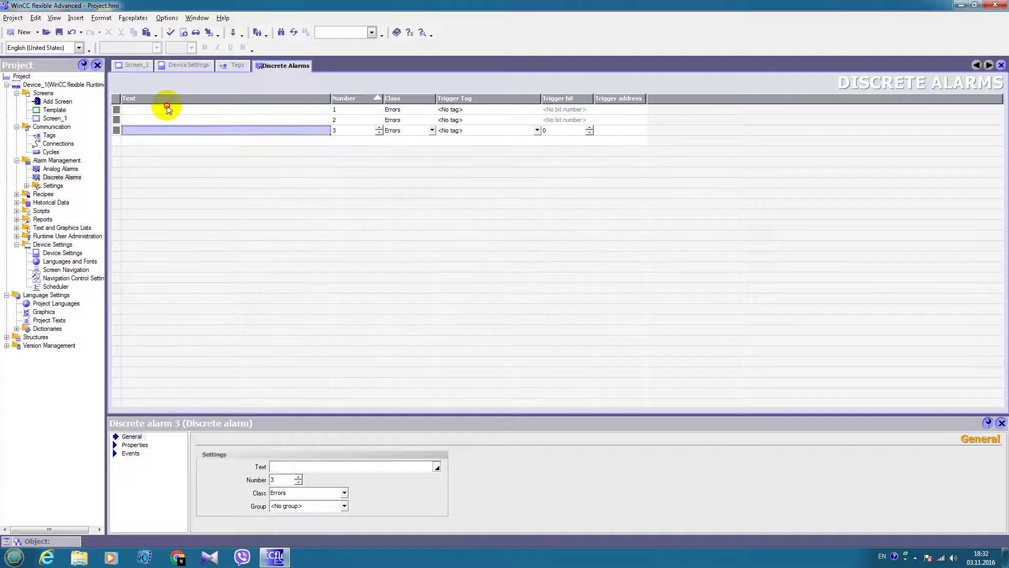
click(166, 108)
click(166, 107)
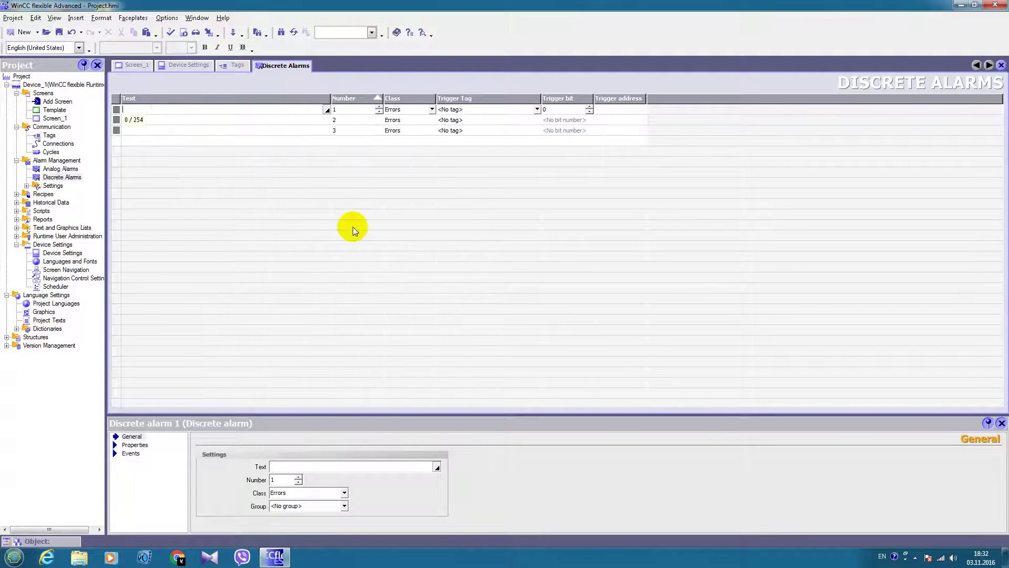
text(pump is turned on)
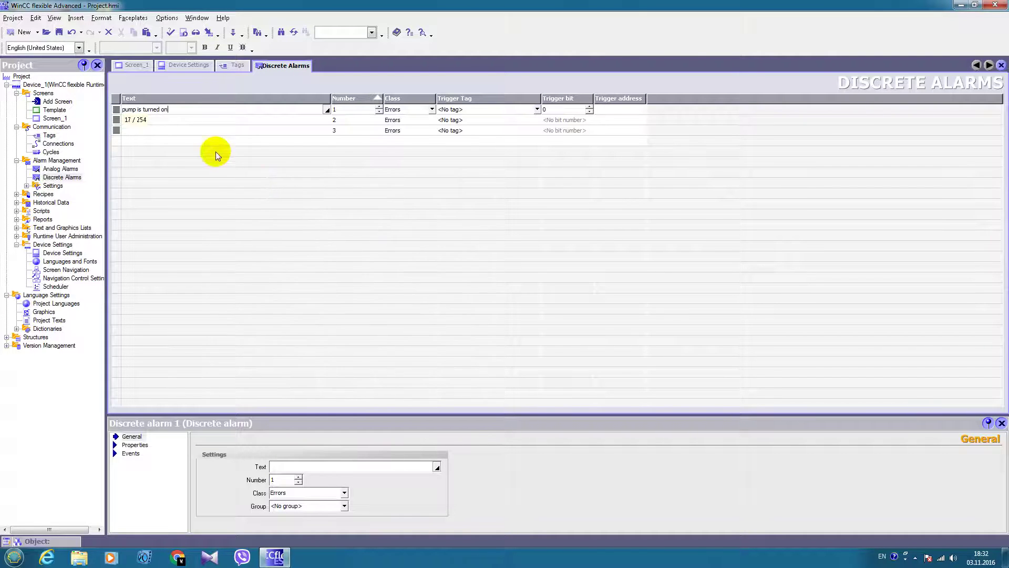
click(430, 111)
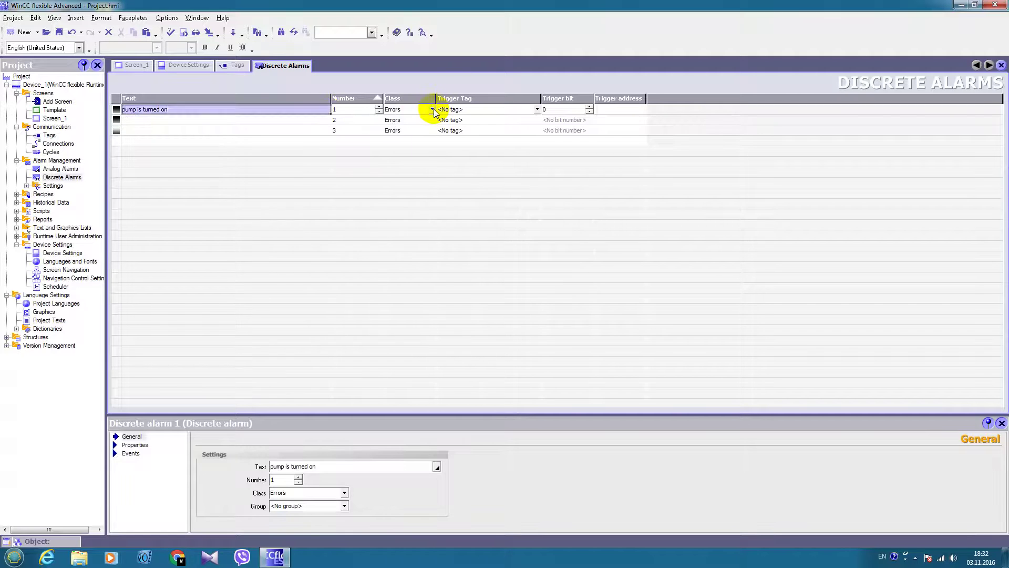
click(432, 109)
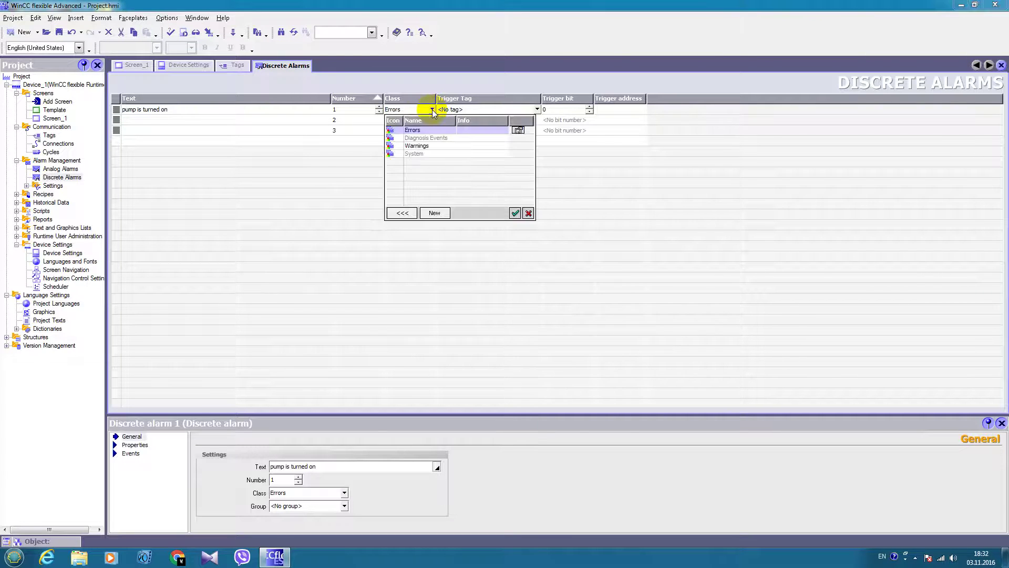
click(419, 146)
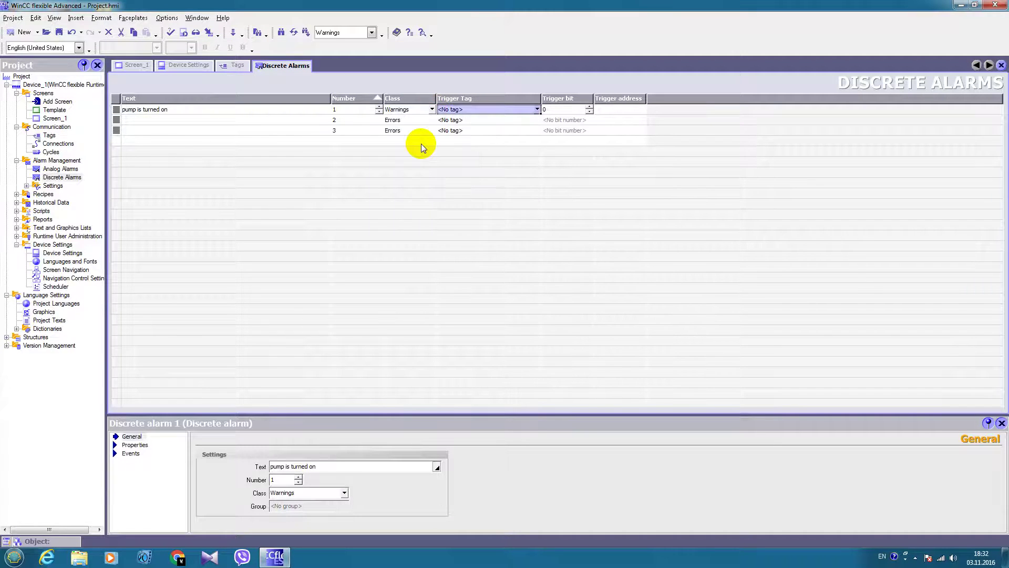
click(536, 109)
click(487, 139)
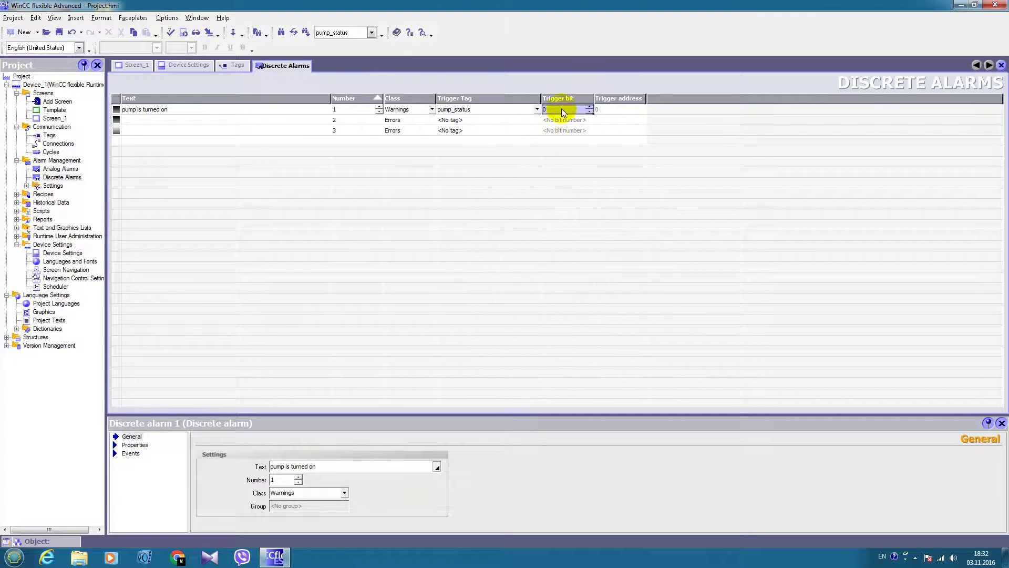
- Set alarm 2 to 'pump is turned off', Warnings class, on pump_status bit 1
click(187, 120)
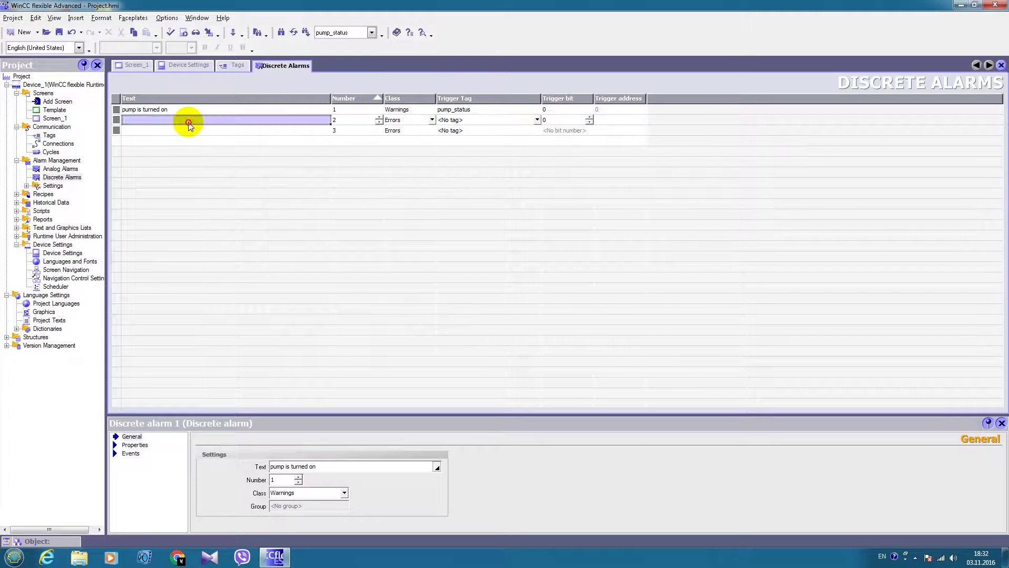
text(pump is t)
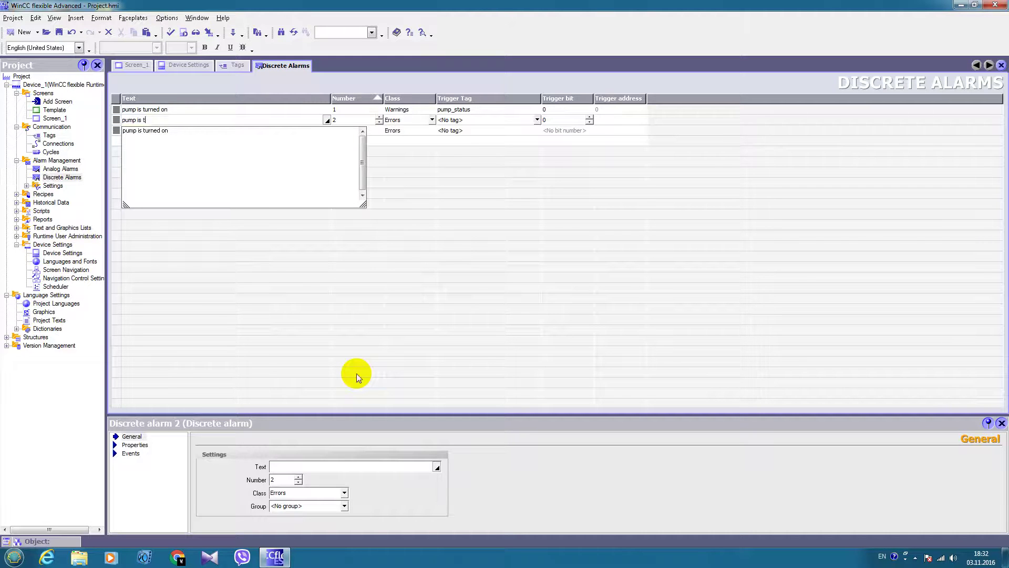
text(urned off)
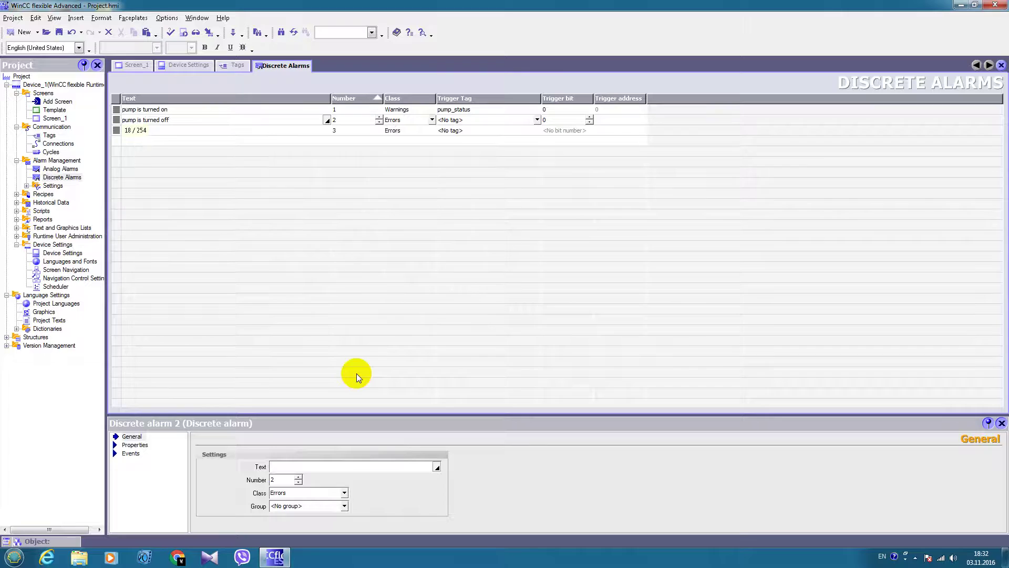
click(432, 120)
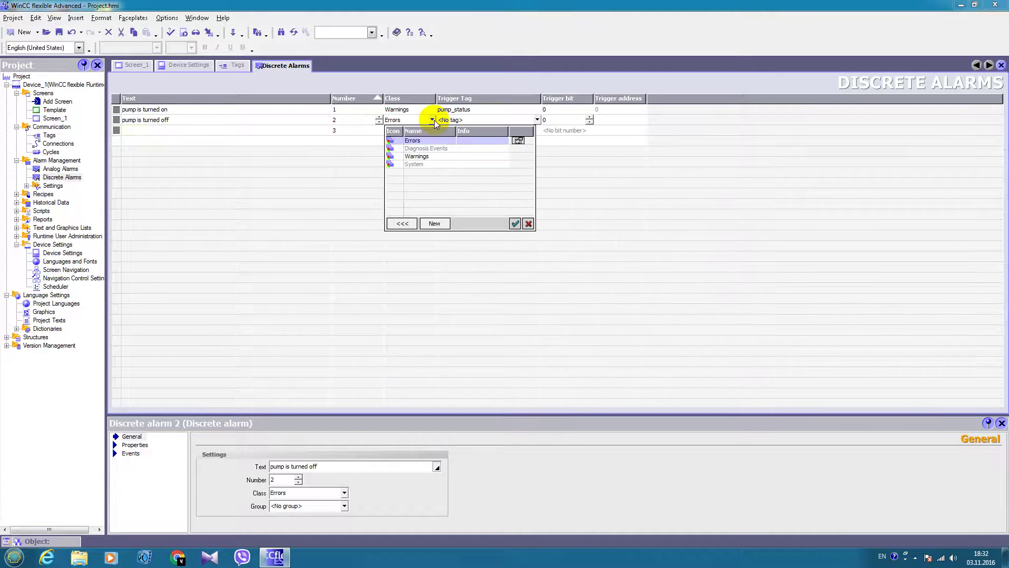
click(421, 155)
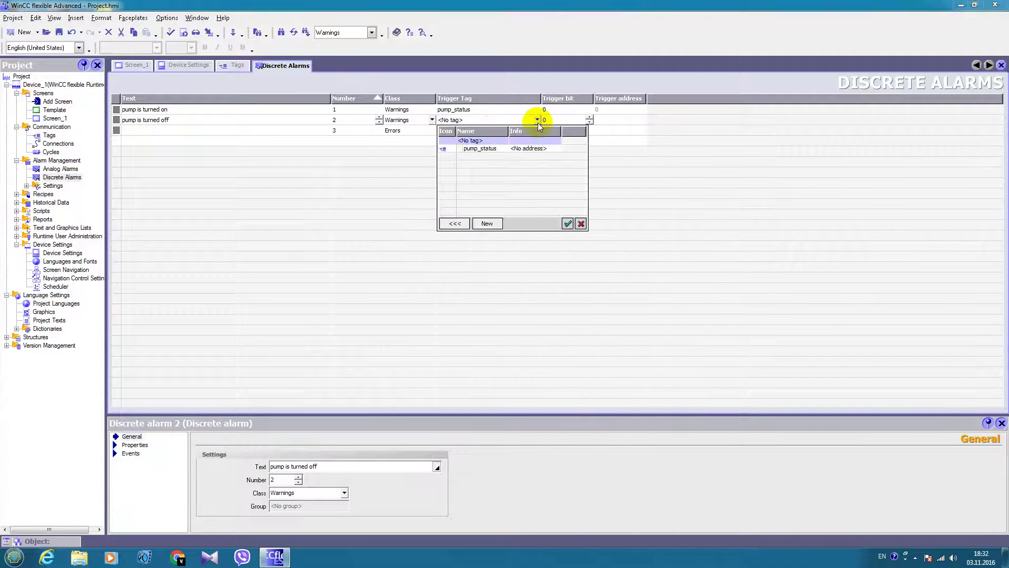
double_click(479, 149)
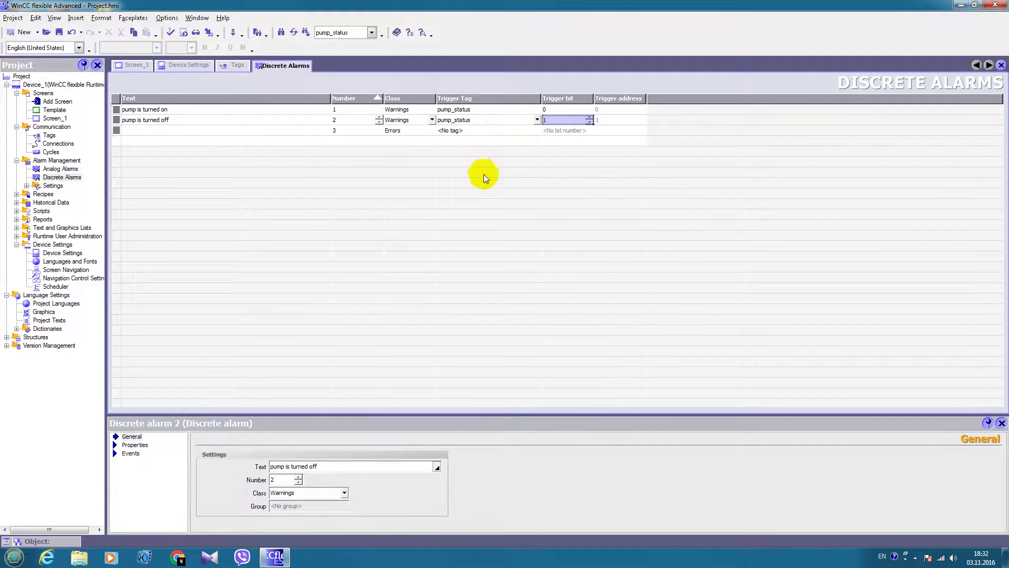
- Set alarm 3 to 'pump is locked', Warnings class, on pump_status bit 2
click(138, 131)
text(pu)
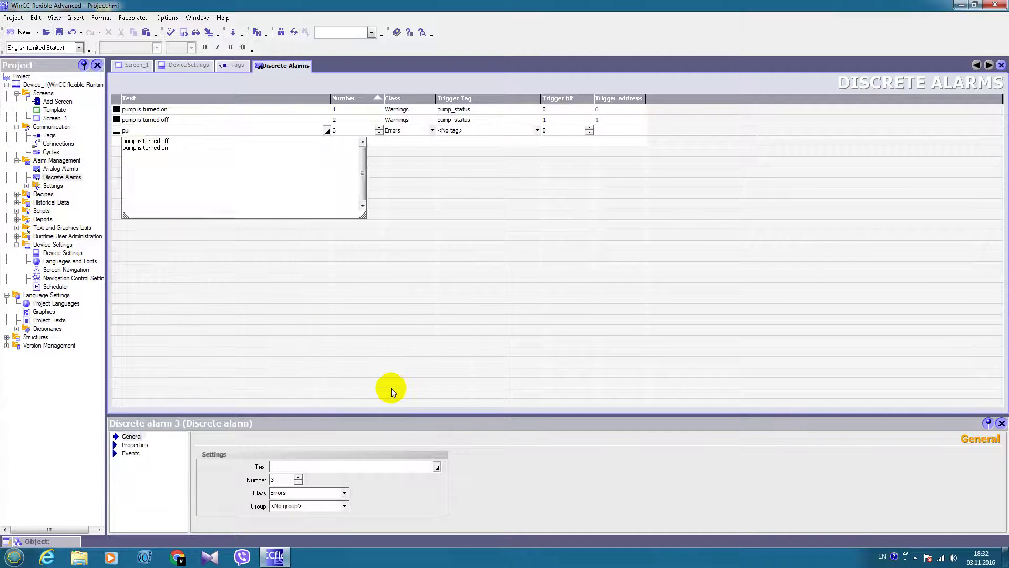
text(mp is locked)
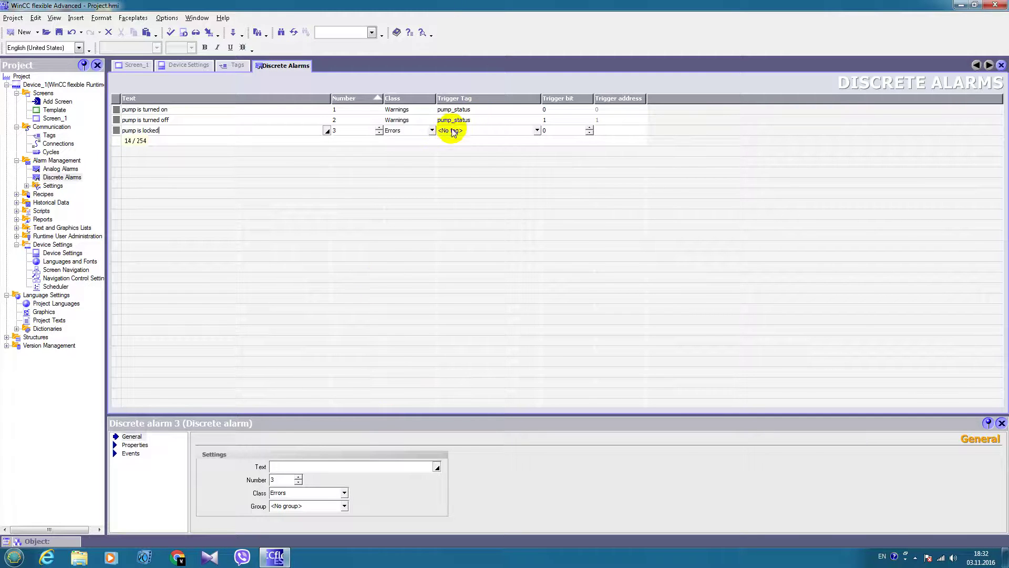
click(431, 130)
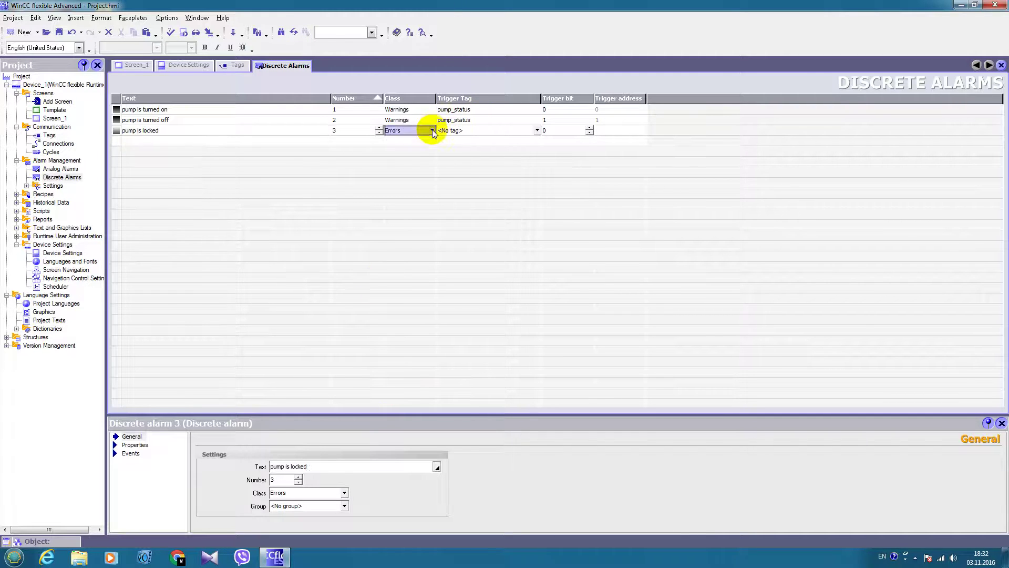
click(427, 166)
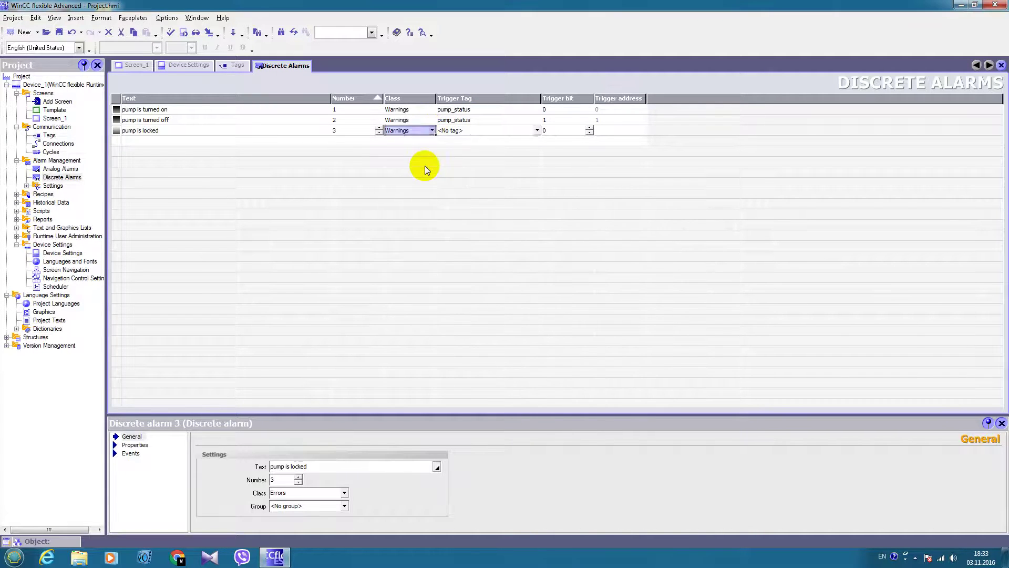
click(536, 130)
double_click(497, 159)
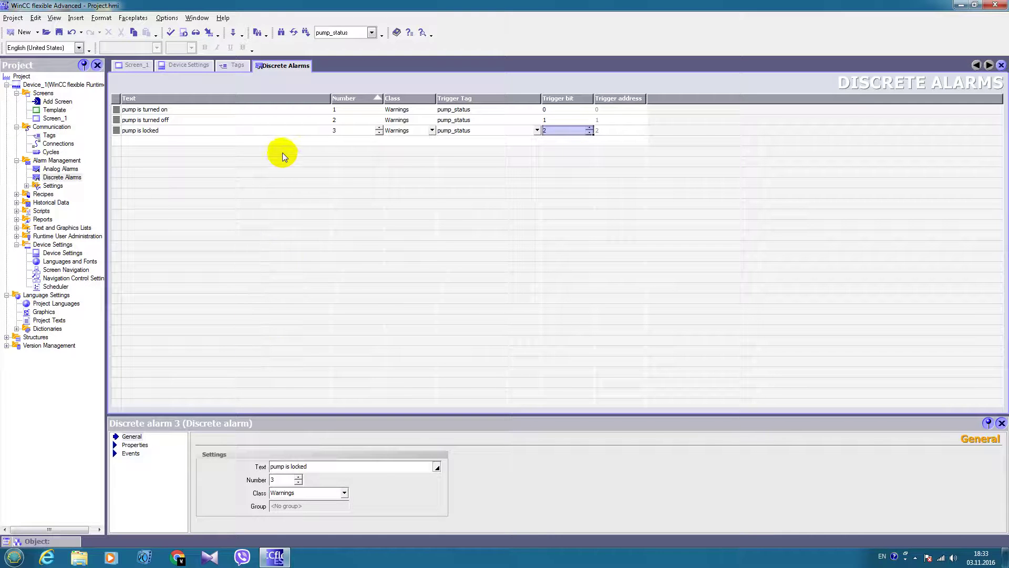
- Create analog alarms 'pressure is above upper limit' and 'pressure is below lower limit'
click(59, 169)
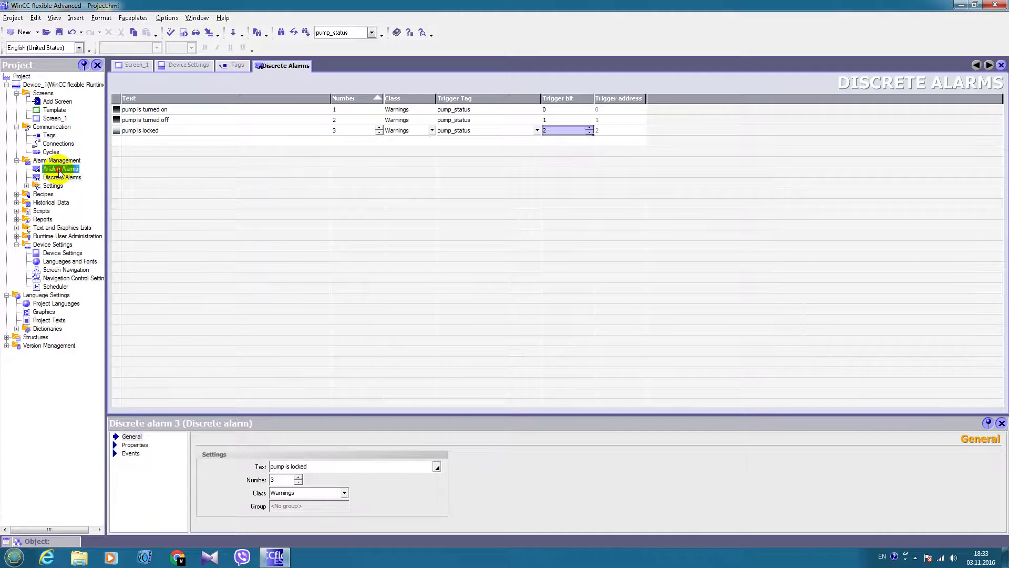
double_click(59, 169)
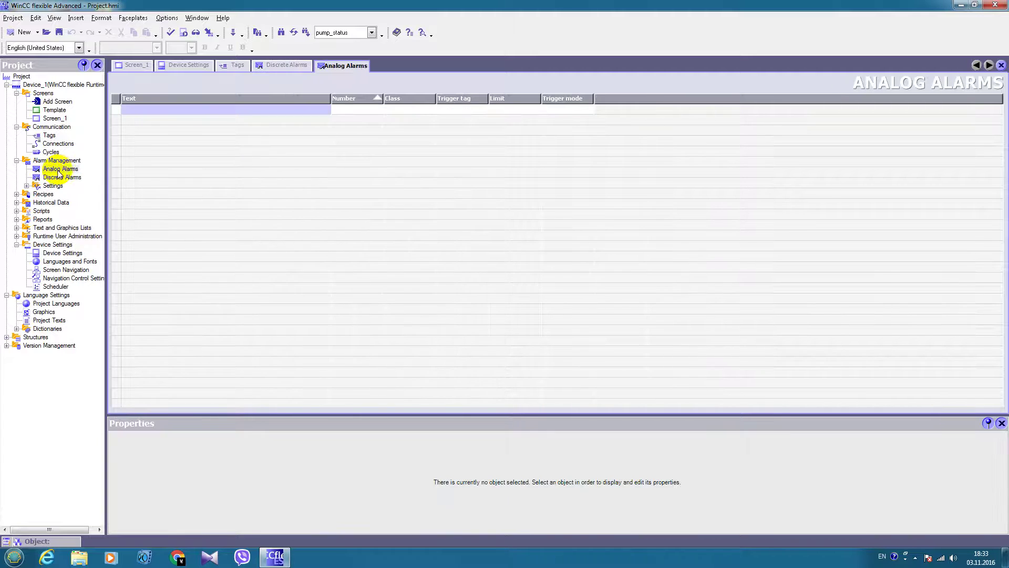
double_click(159, 110)
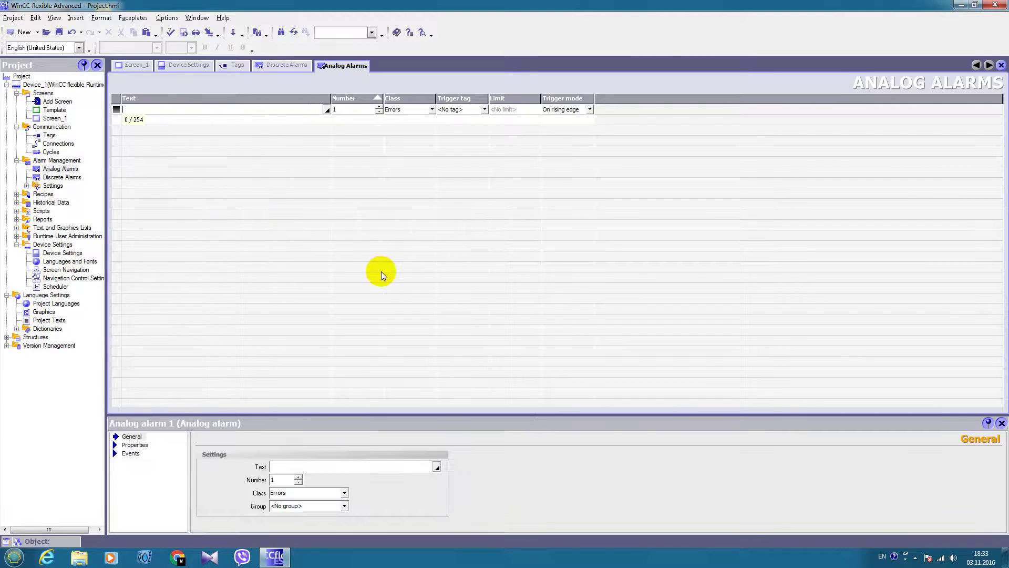
text(pressure is above upper limit)
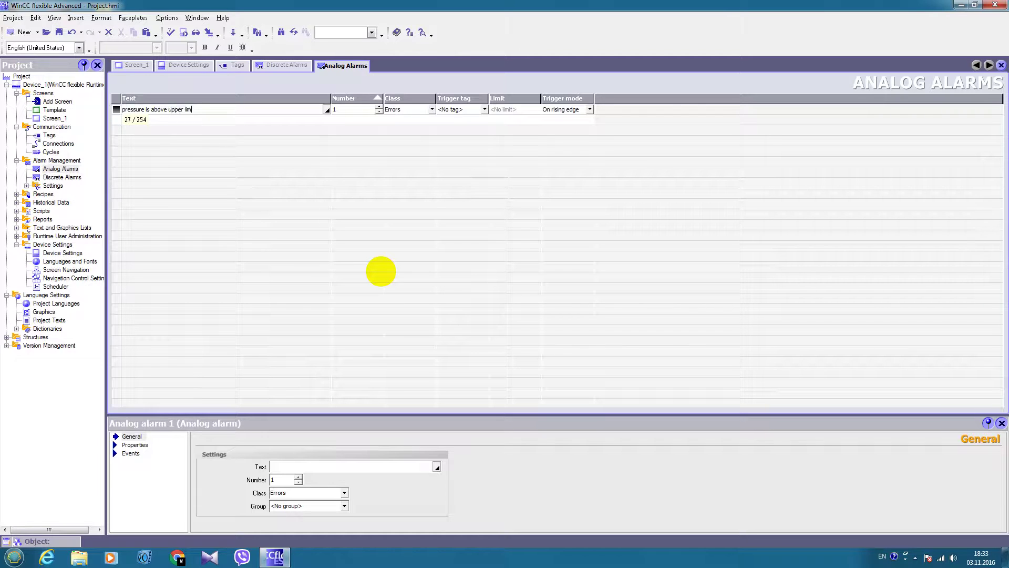
double_click(241, 119)
text(pre)
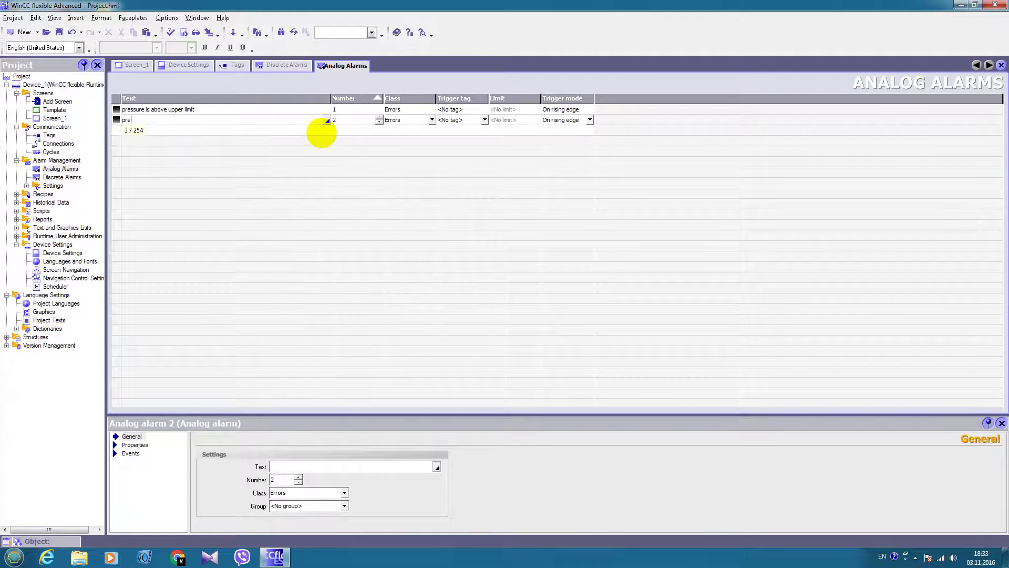
text(ssure is below lower limit)
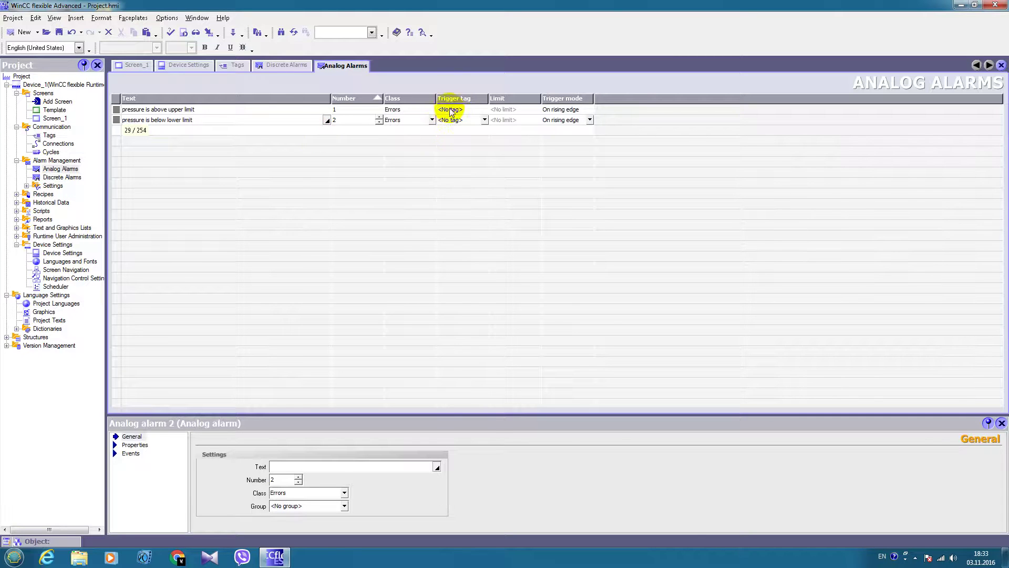
click(413, 110)
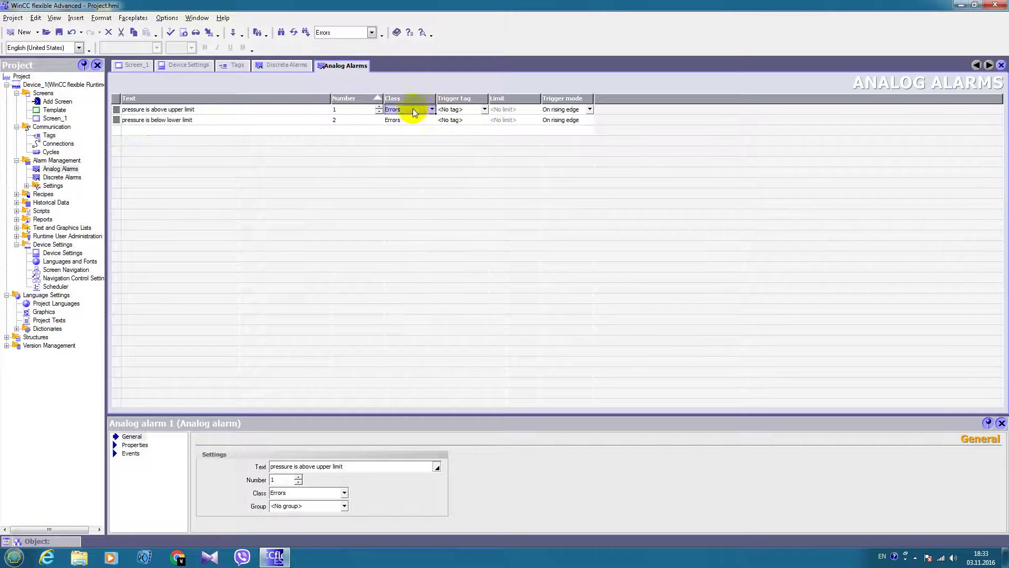
- Set the pressure tag as the trigger tag for both analog alarms
click(475, 110)
click(484, 109)
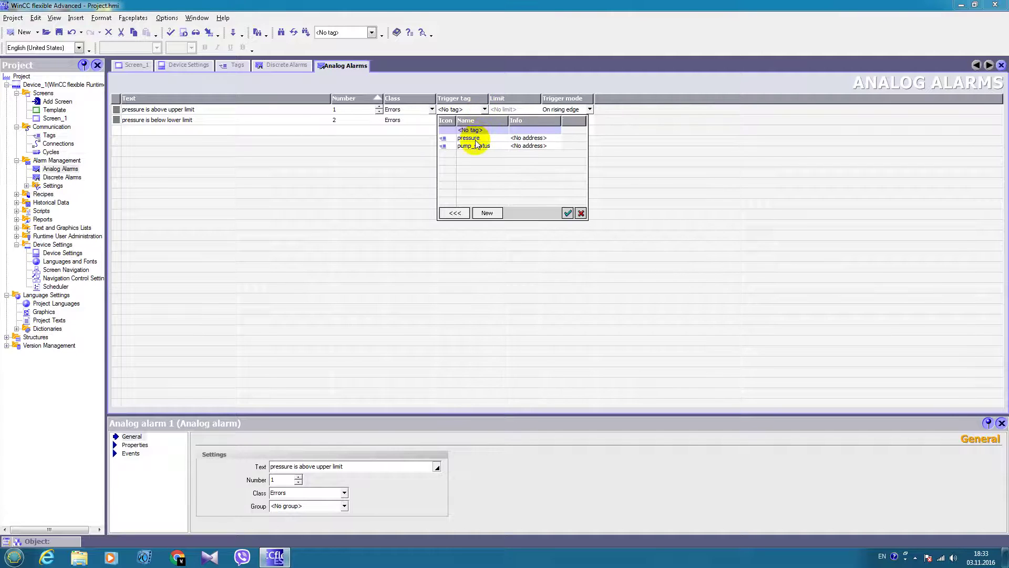
click(469, 138)
click(475, 121)
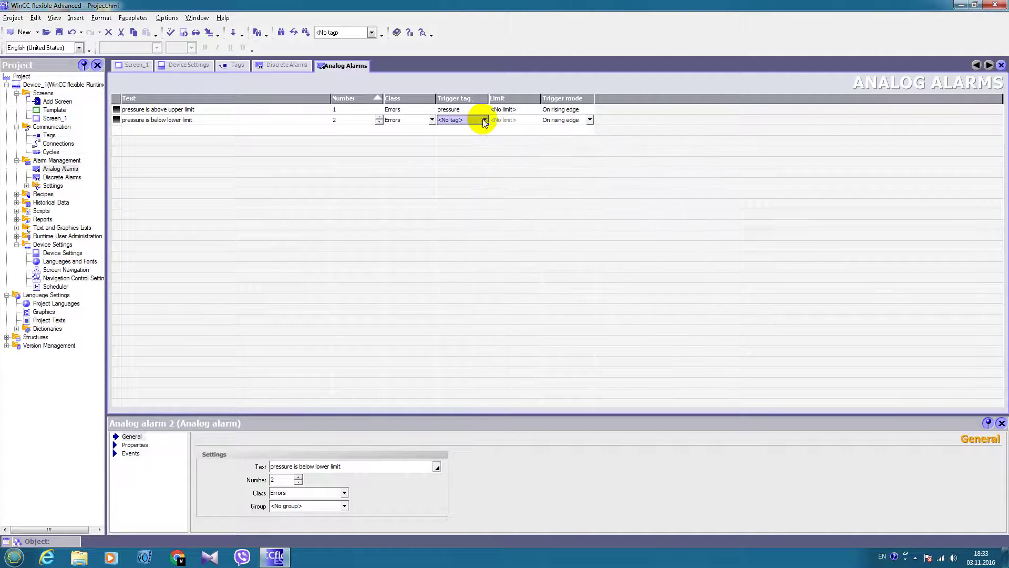
click(484, 120)
click(480, 148)
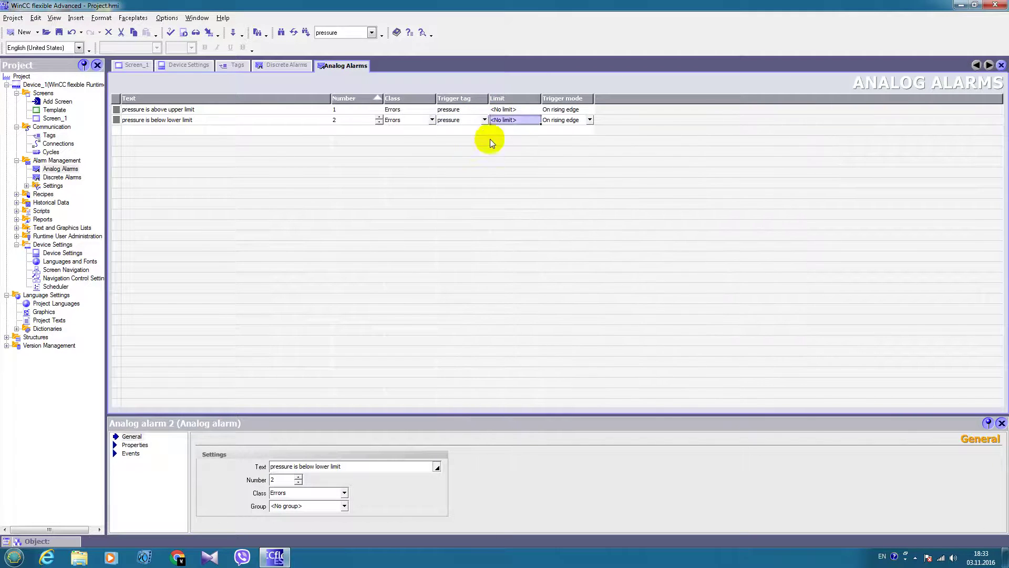
- Set the upper-limit alarm's limit to 200
click(513, 109)
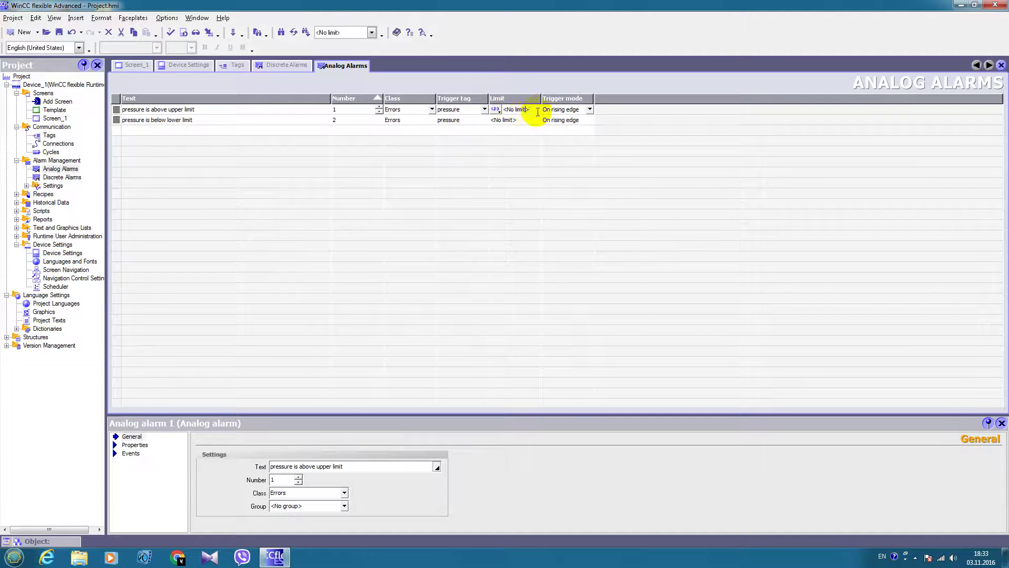
text(2)
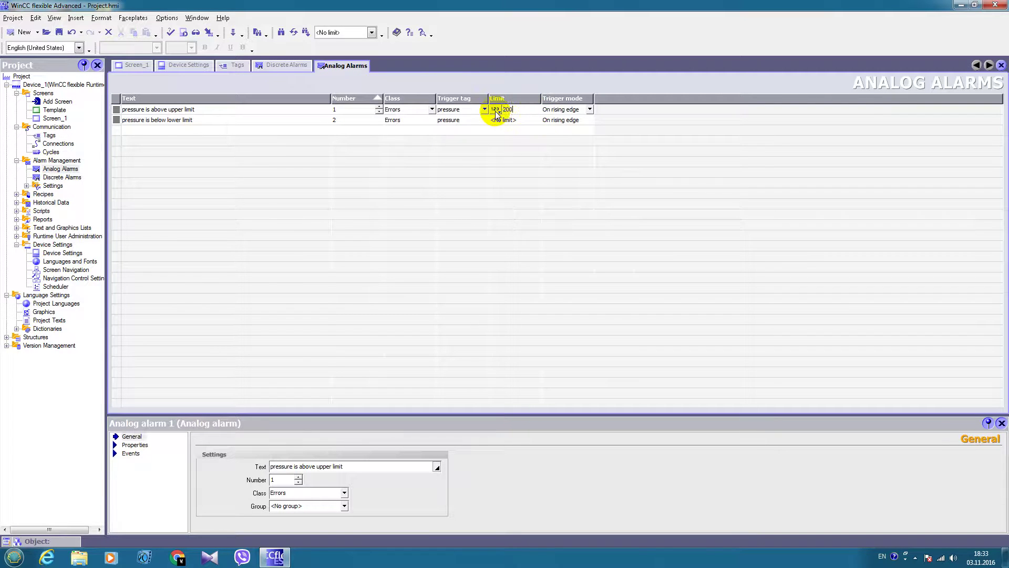
text(00)
click(533, 169)
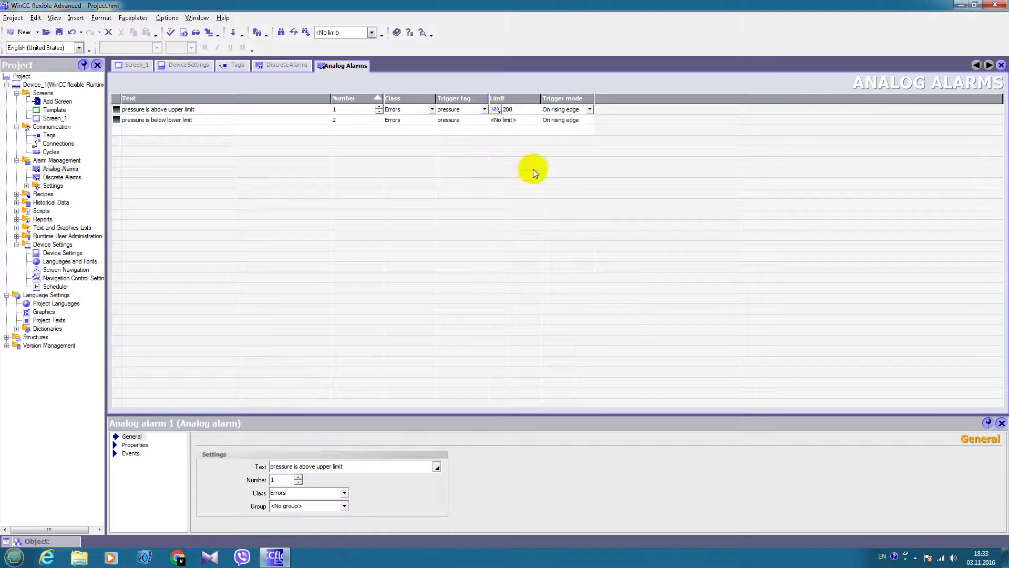
click(562, 110)
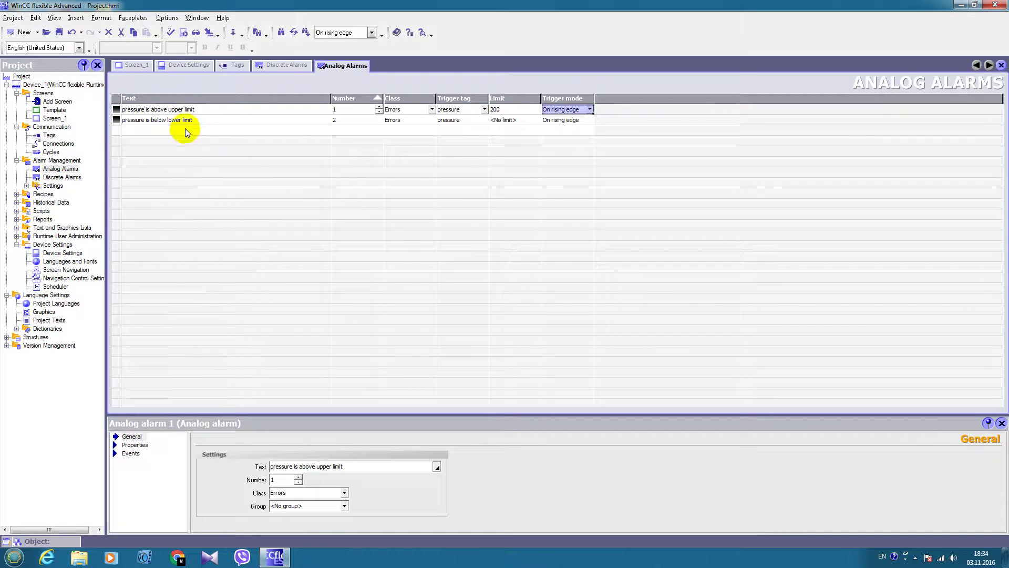
- Give the lower-limit alarm a limit of 100 and trigger mode On falling edge
click(499, 120)
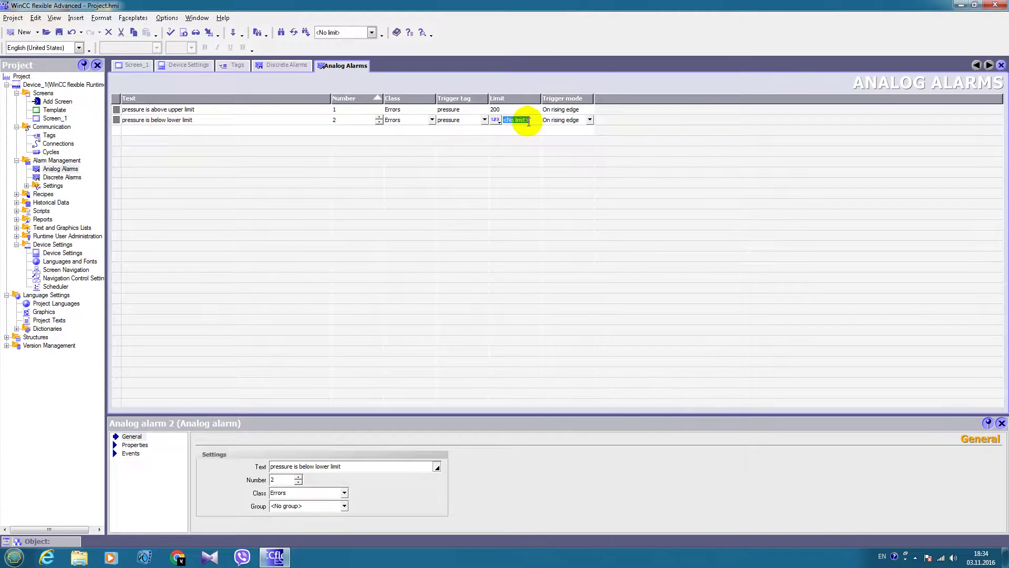
text(100)
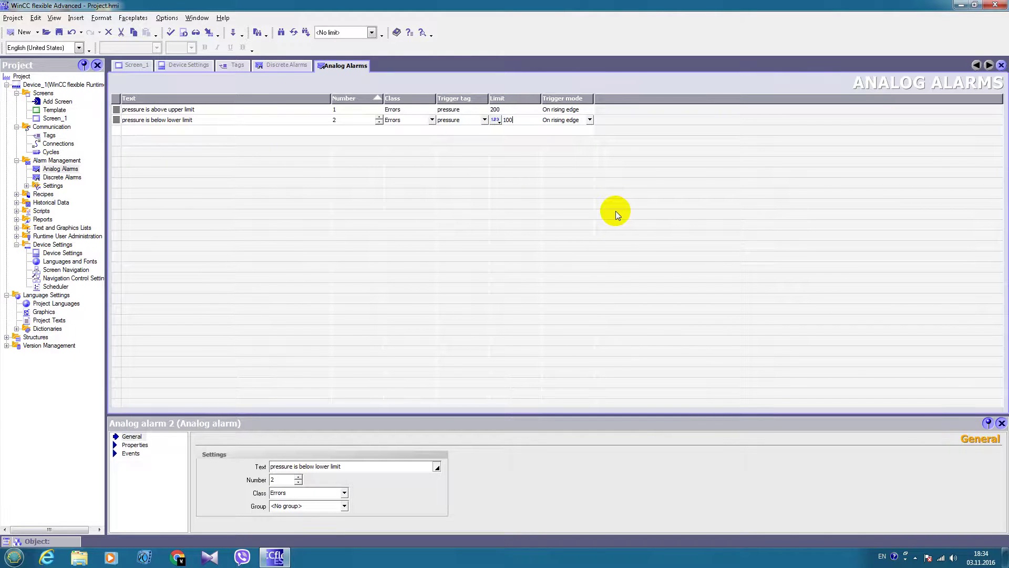
key(Tab)
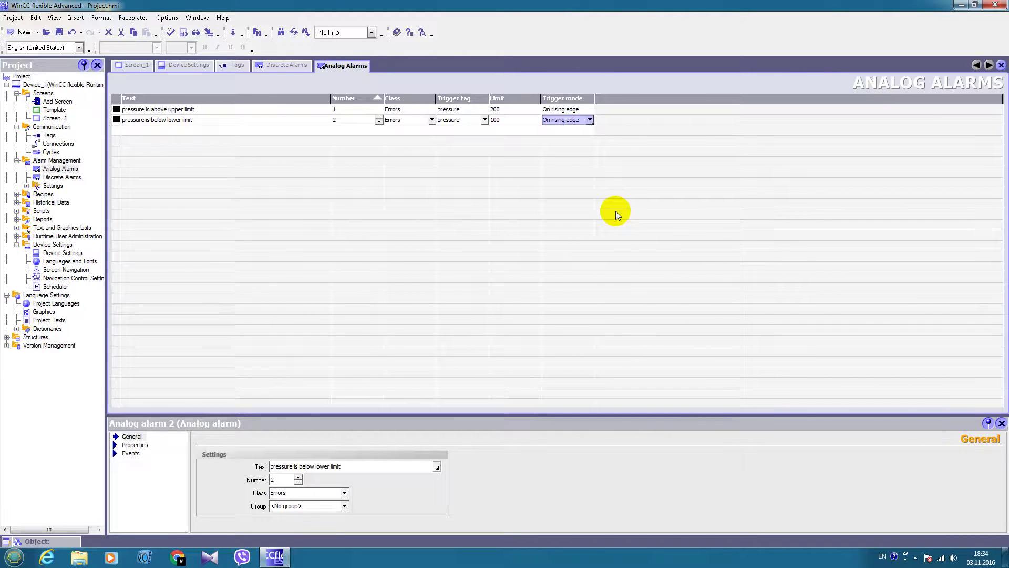
click(515, 120)
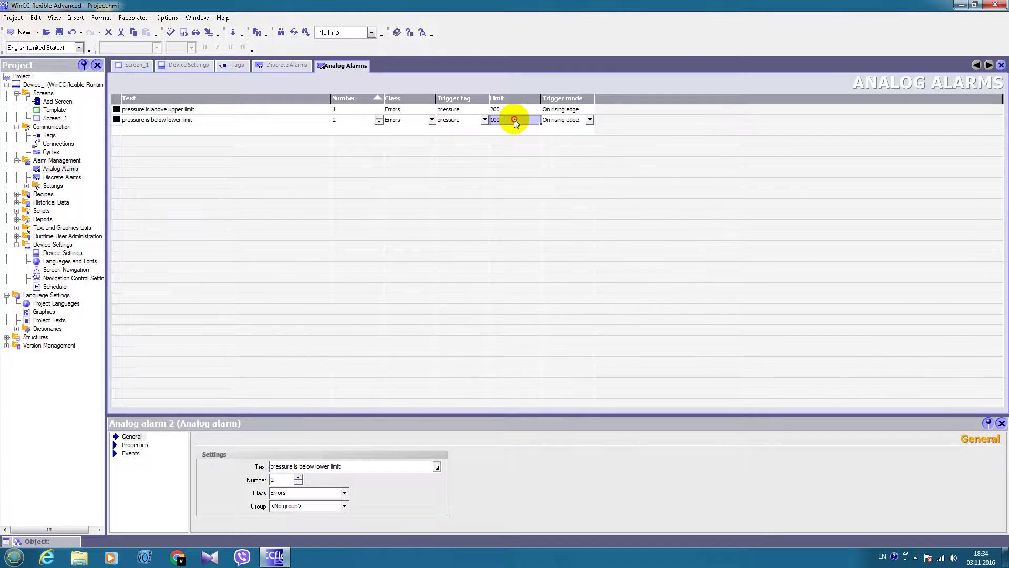
click(590, 120)
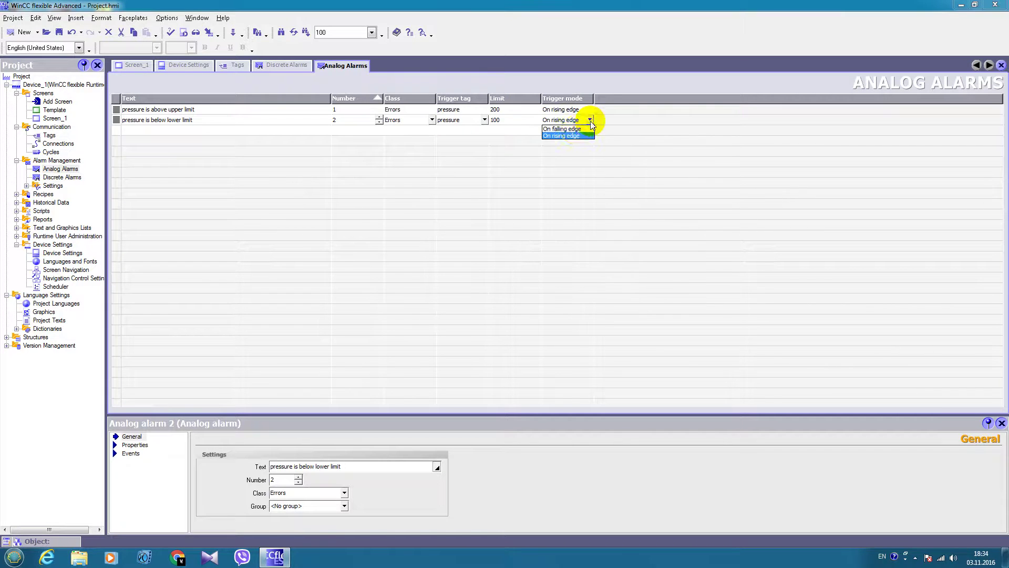
click(564, 129)
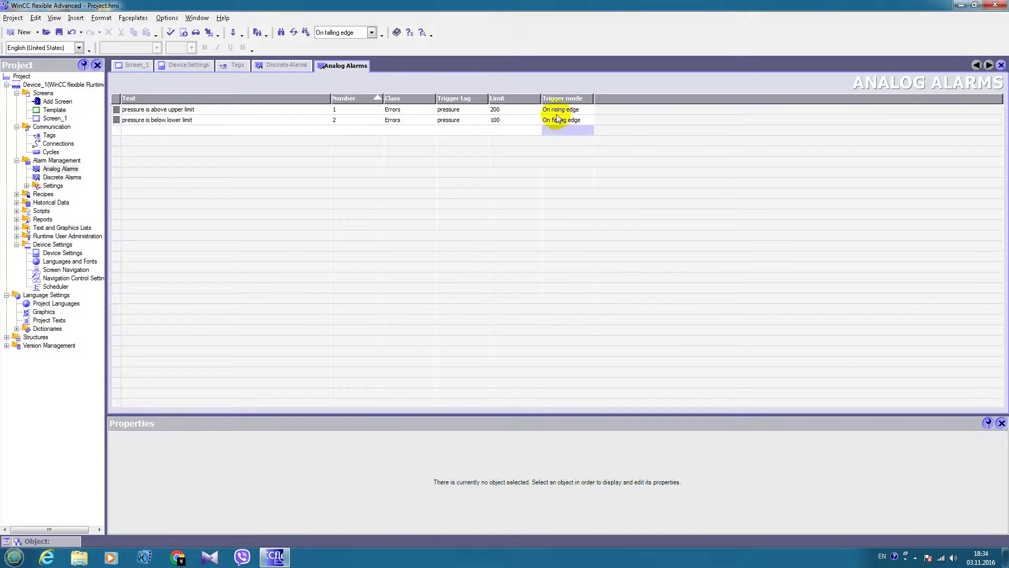
click(511, 120)
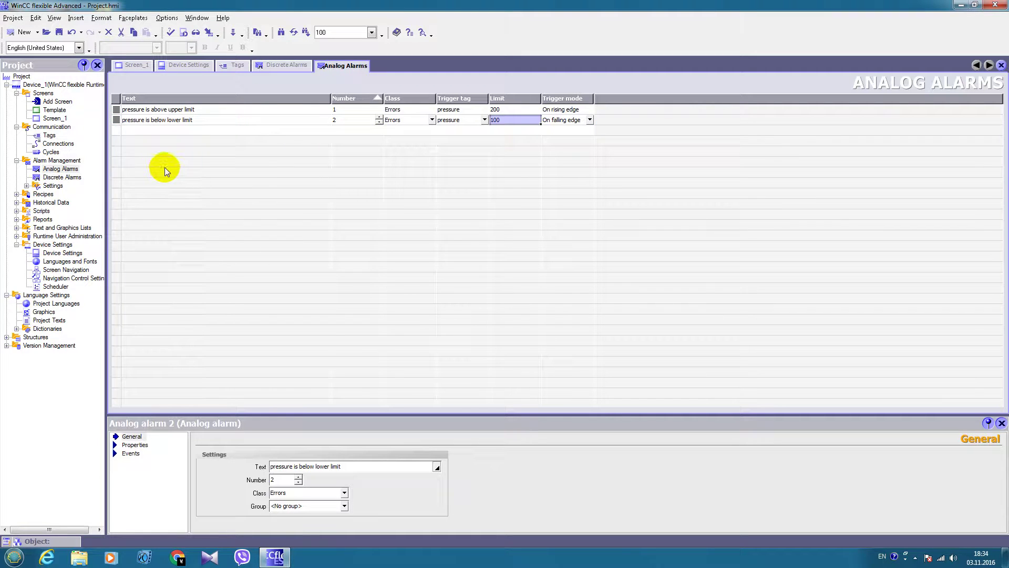
- Reopen Screen_1 and compile the project, starting runtime with the simulator
double_click(53, 118)
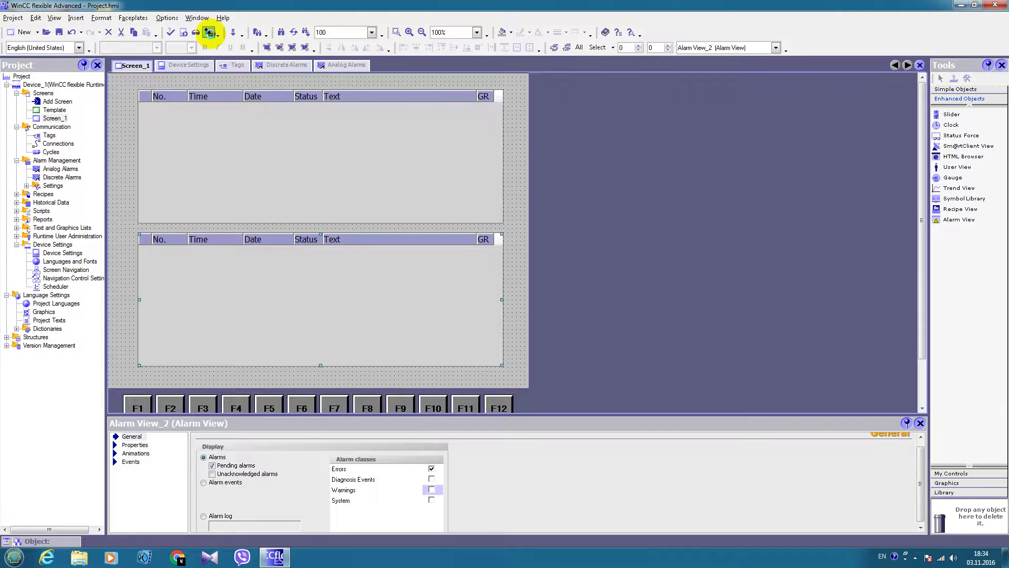
click(210, 32)
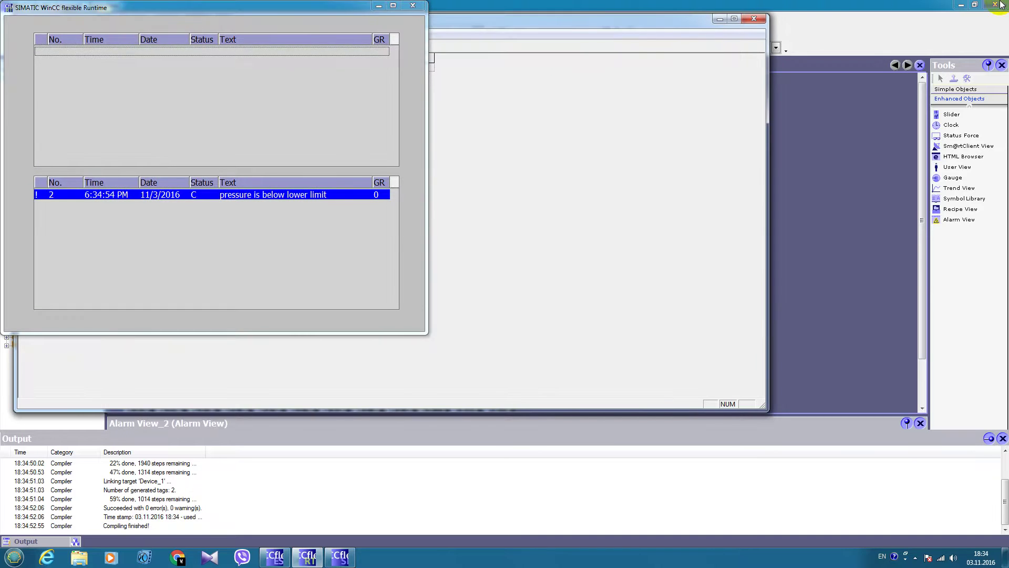
- Bring the simulator window forward and resize and reposition it on the desktop
click(961, 5)
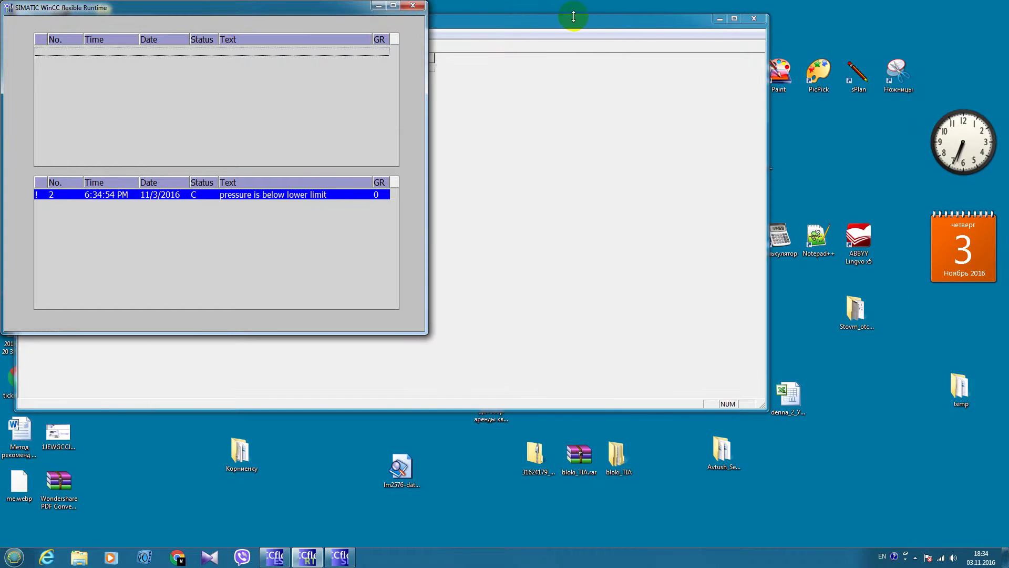
click(446, 24)
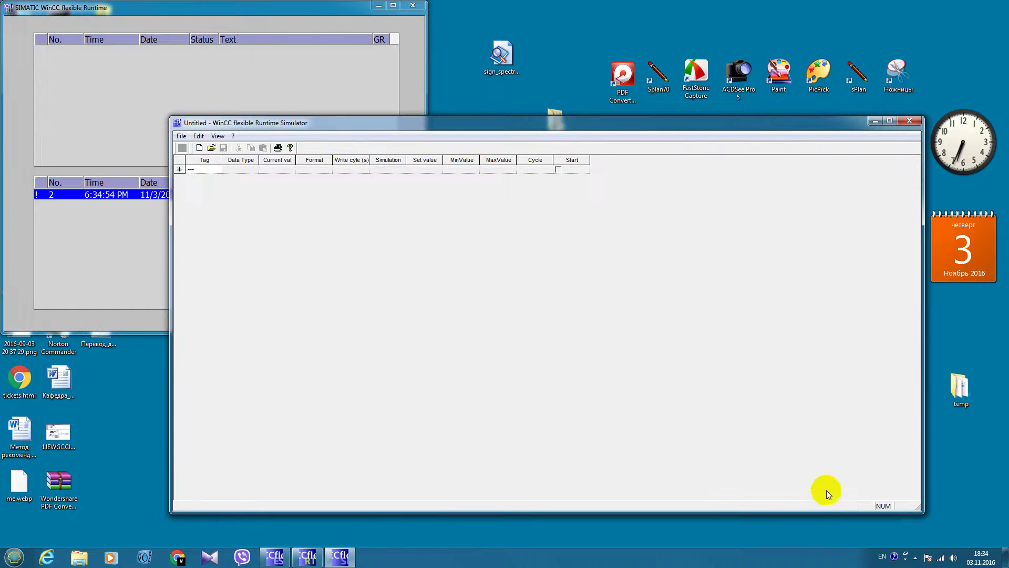
drag(877, 474, 661, 181)
drag(565, 124, 574, 362)
drag(668, 434, 680, 480)
- Add the pump_status and pressure tags to the simulation table
click(210, 414)
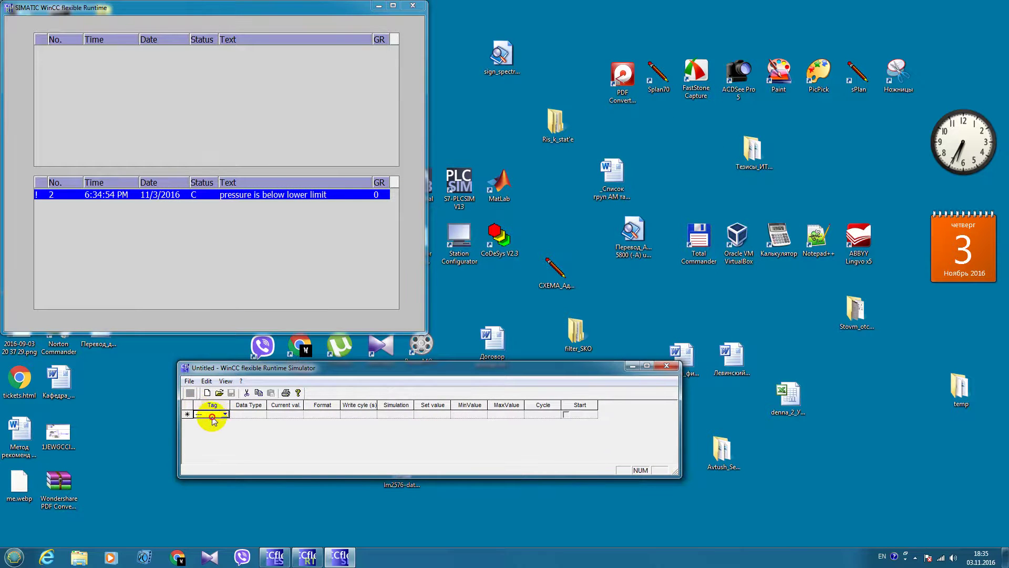
click(225, 414)
click(217, 429)
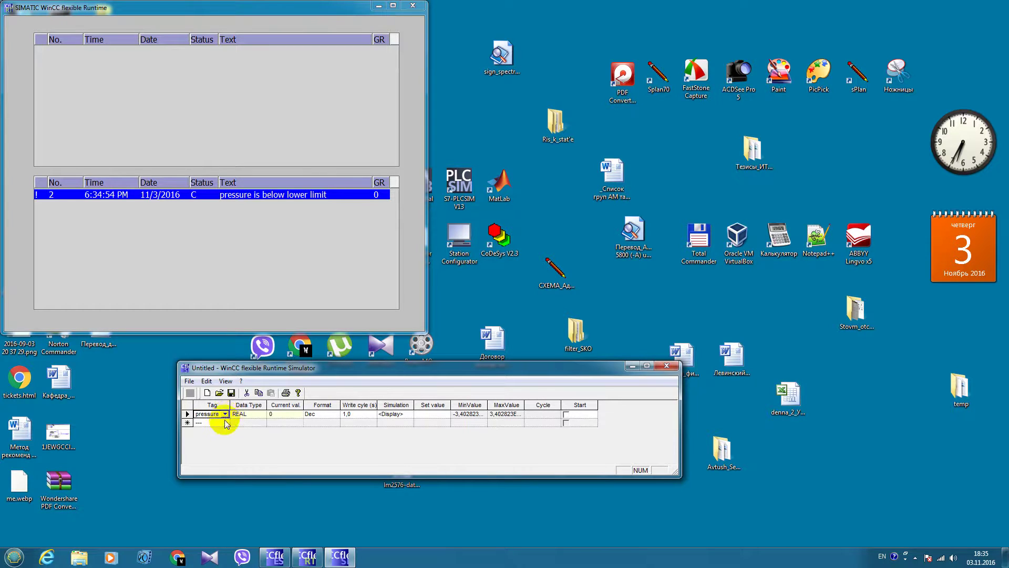
click(219, 423)
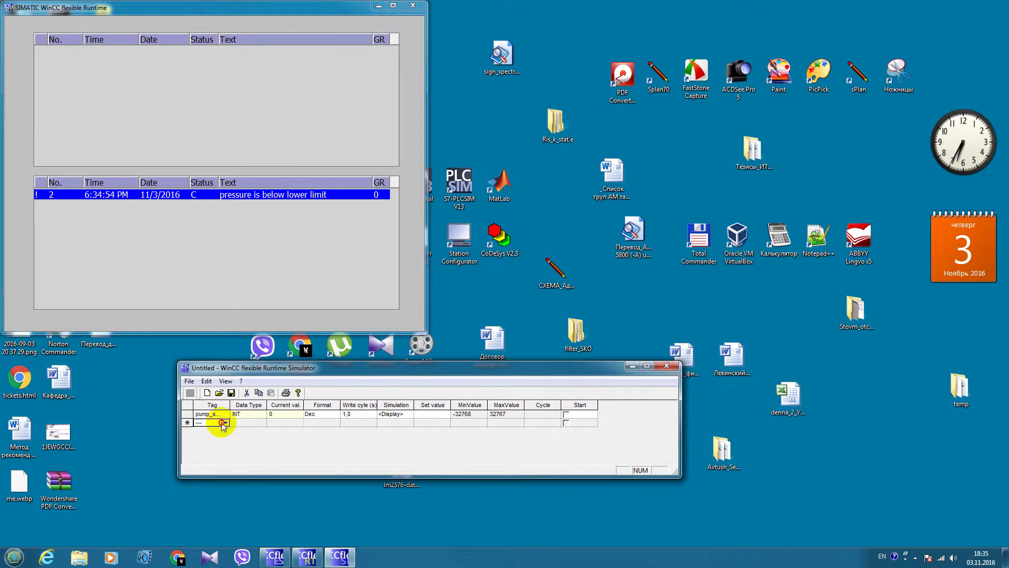
click(225, 422)
click(223, 431)
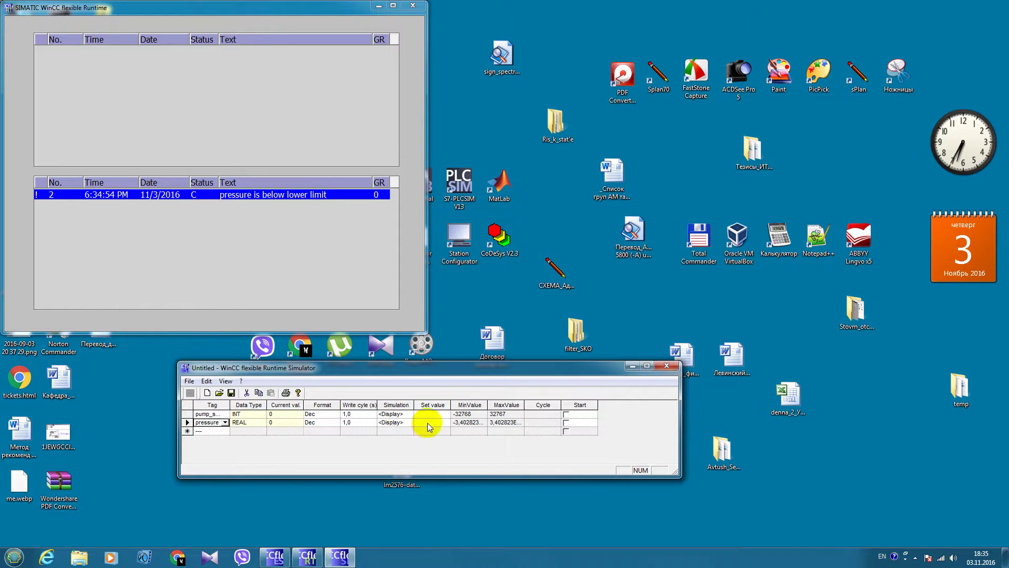
- Start simulating both tags and set the pressure value to 150
click(566, 415)
click(566, 423)
click(429, 423)
text(150)
key(Return)
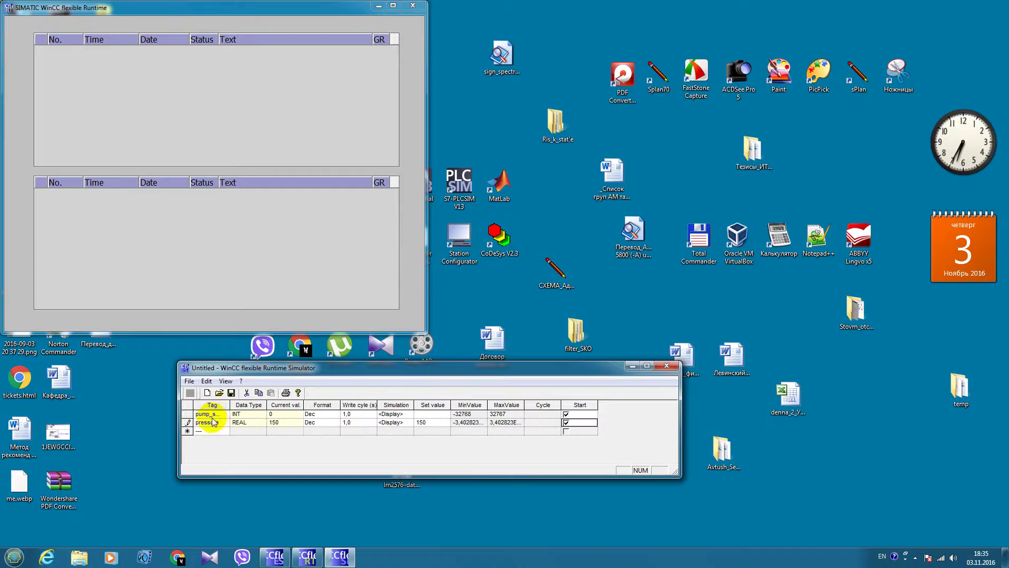
drag(229, 406, 240, 405)
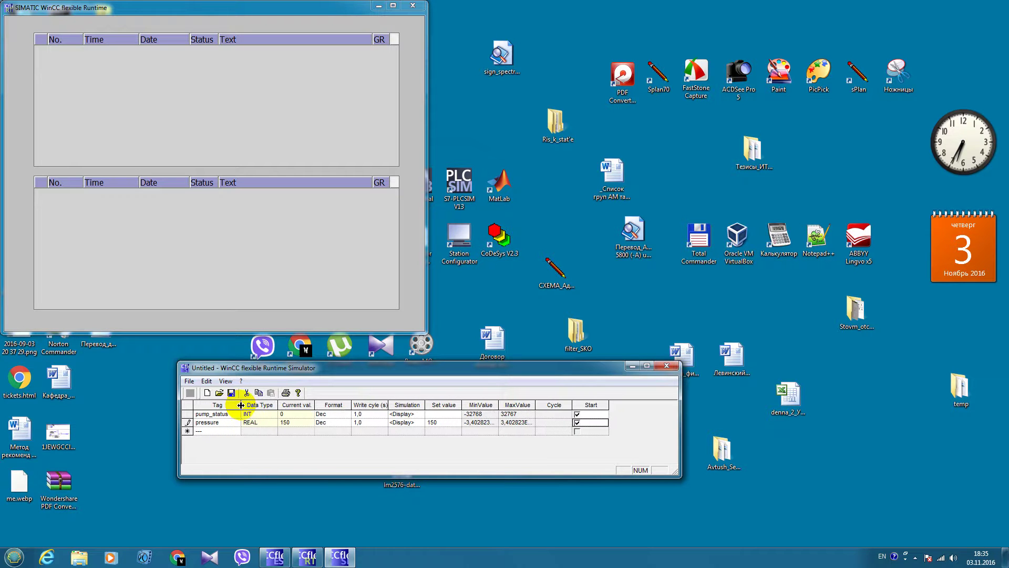
- Set pump_status to 0, then 1 to switch the pump on, then 2 to switch it off
click(442, 414)
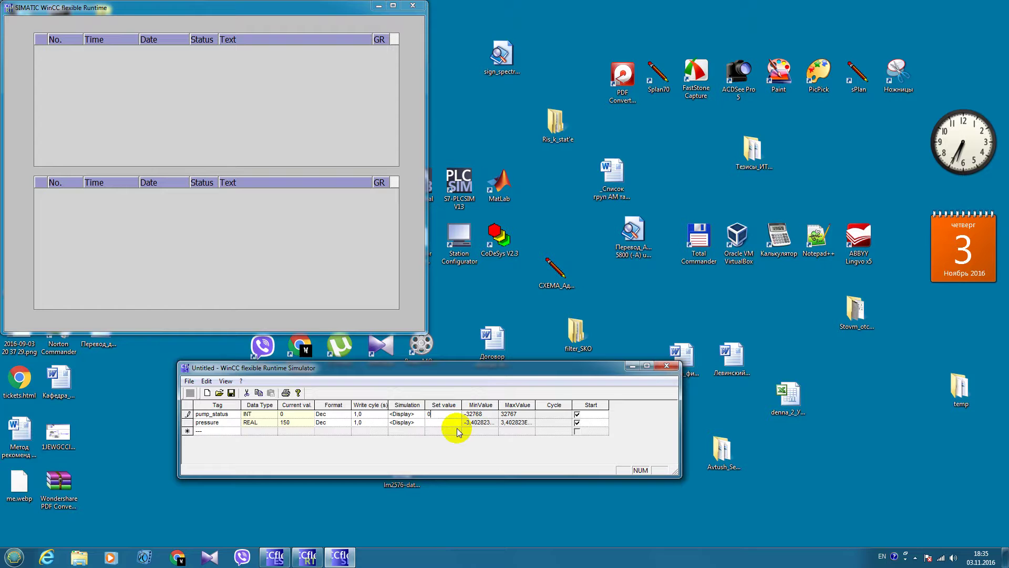
key(Return)
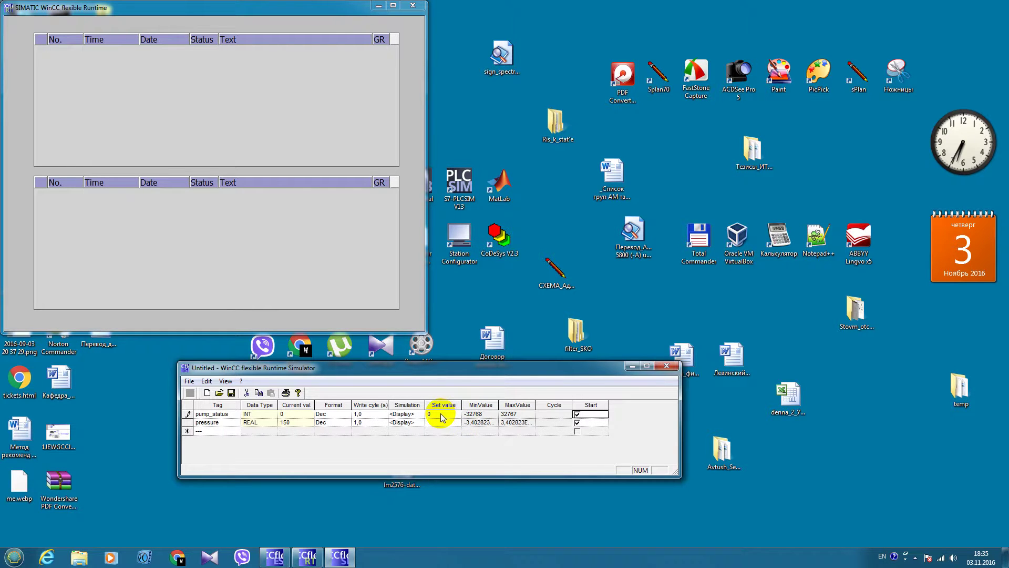
click(442, 418)
text(1)
key(Return)
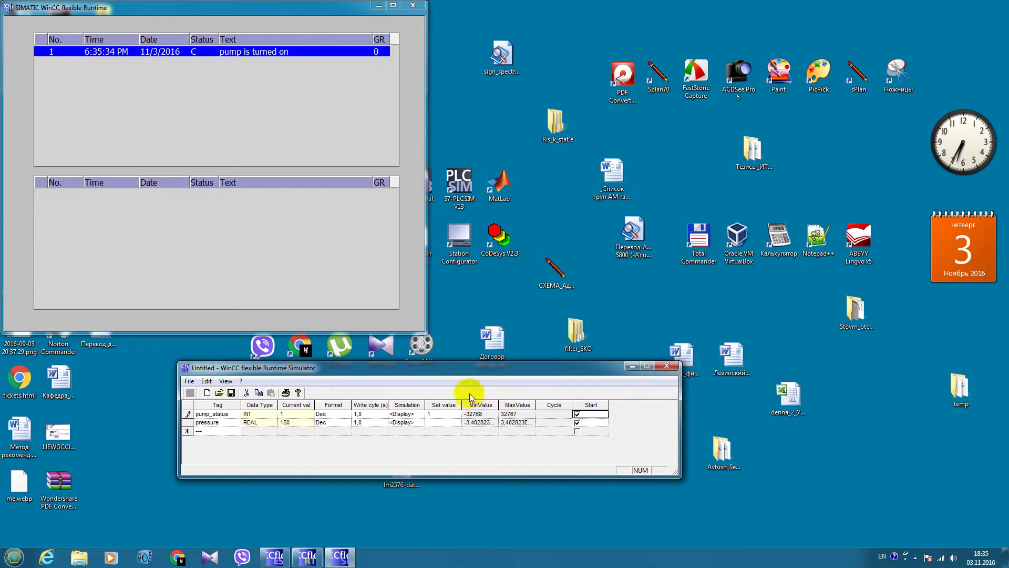
click(440, 415)
key(BackSpace)
text(2)
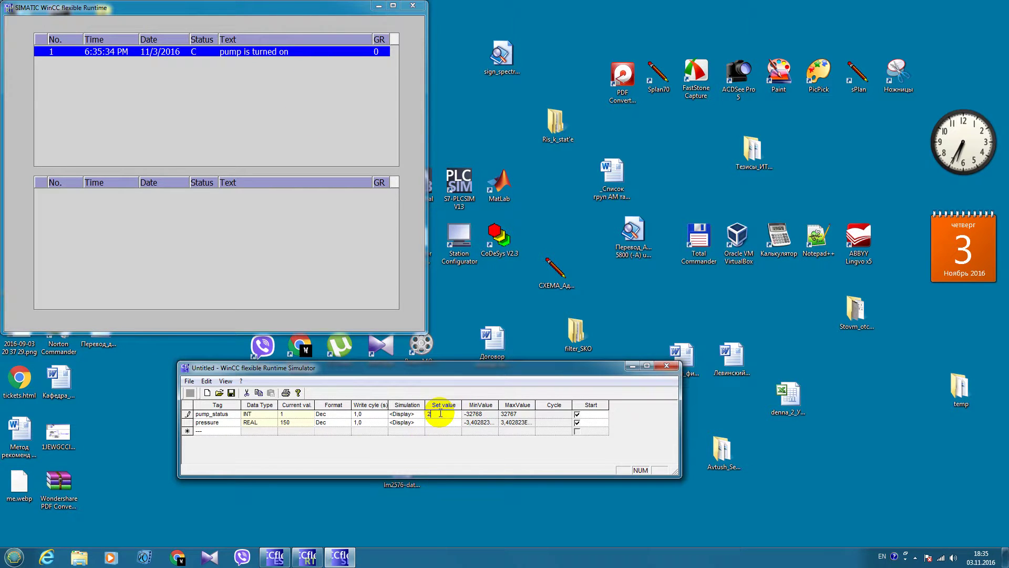
key(Return)
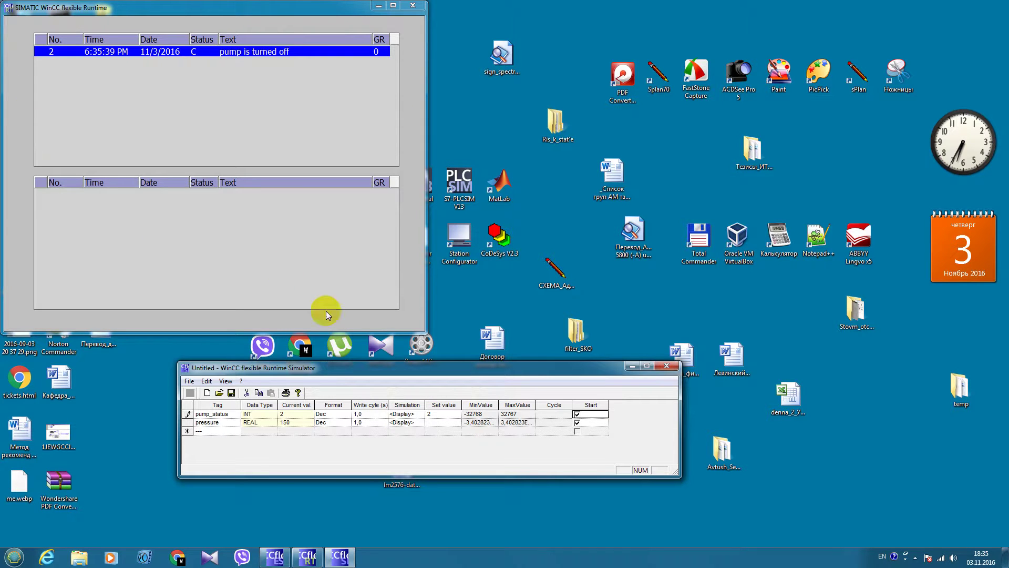
- Set pressure to 90 (below lower limit), 150 (clears alarm), then 210 (above upper limit)
click(443, 423)
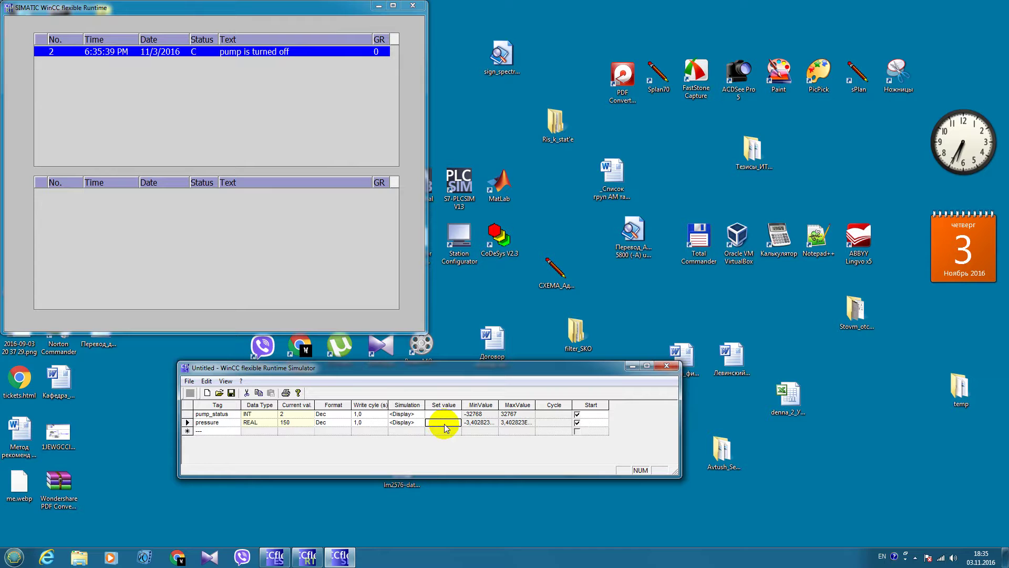
text(90)
key(Return)
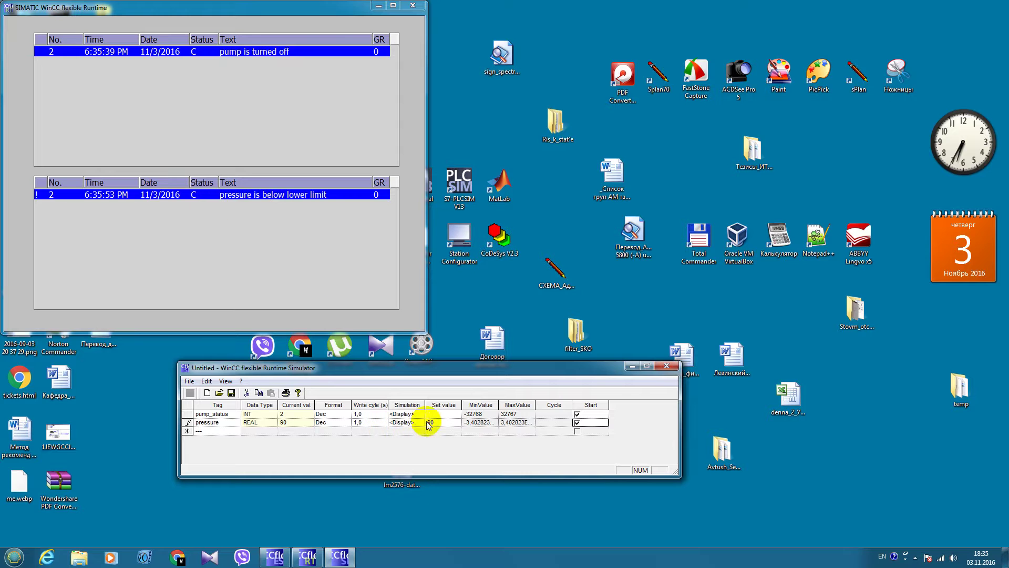
click(444, 423)
text(15)
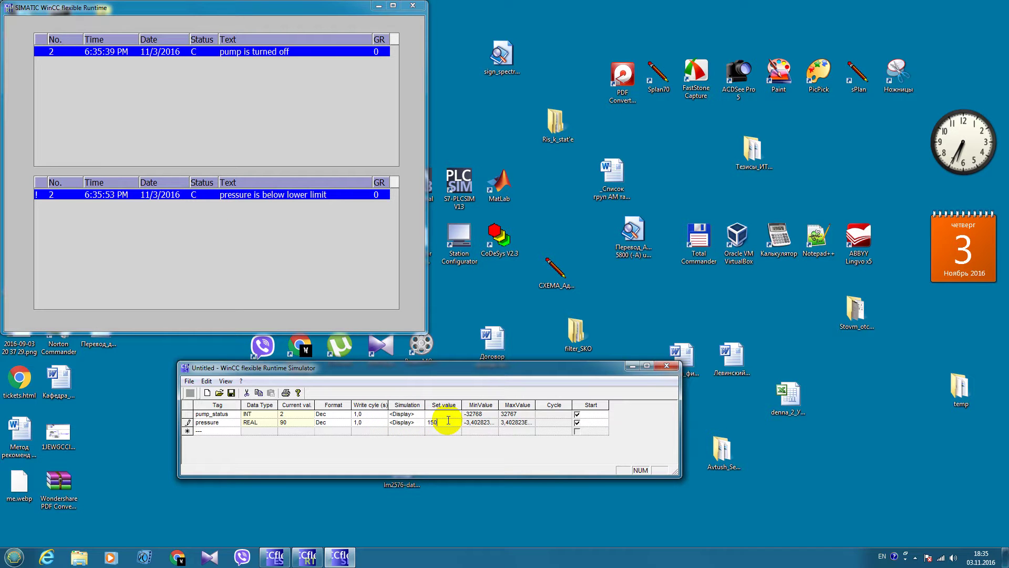
text(0)
key(Return)
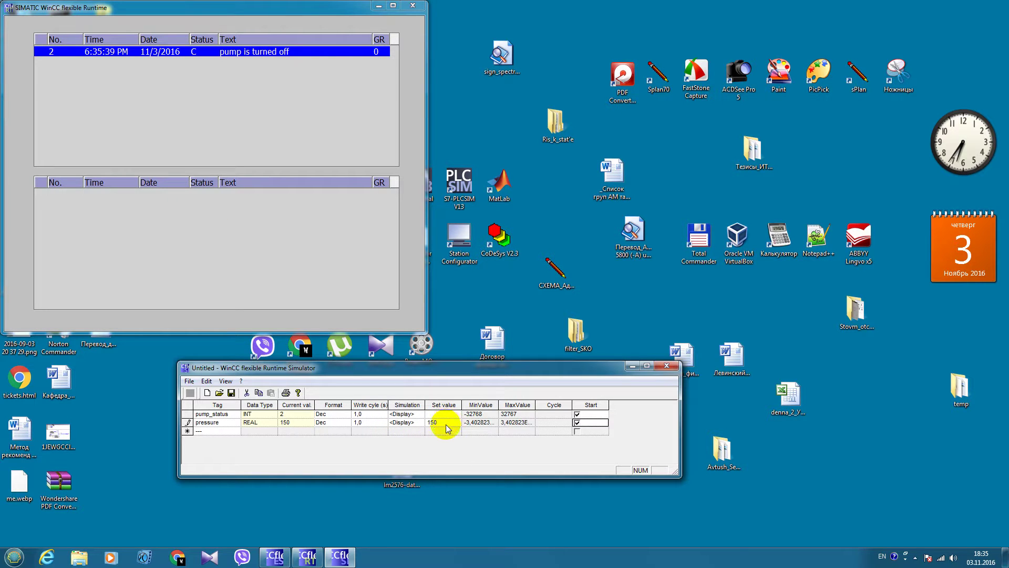
click(444, 426)
text(2)
key(Return)
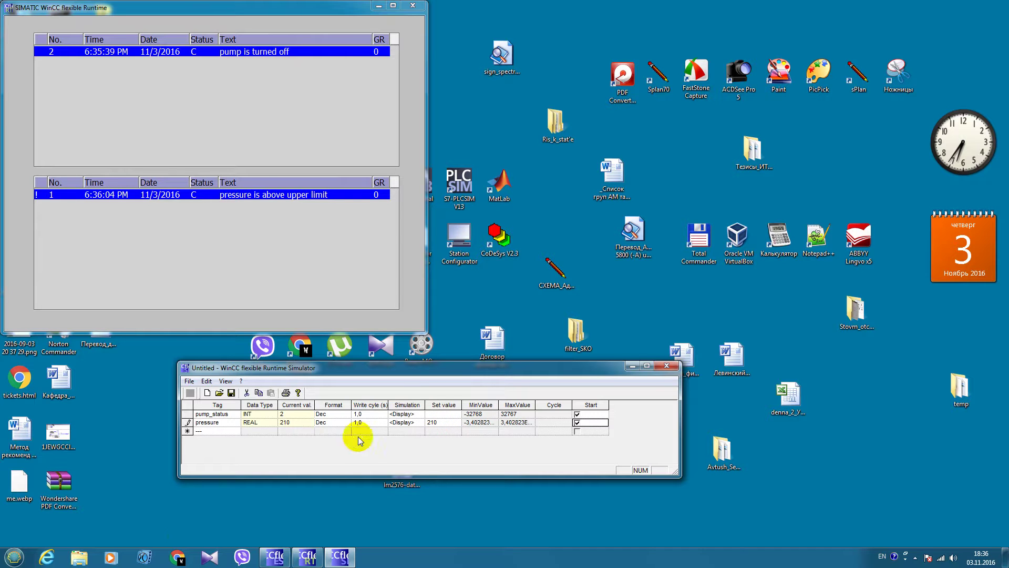